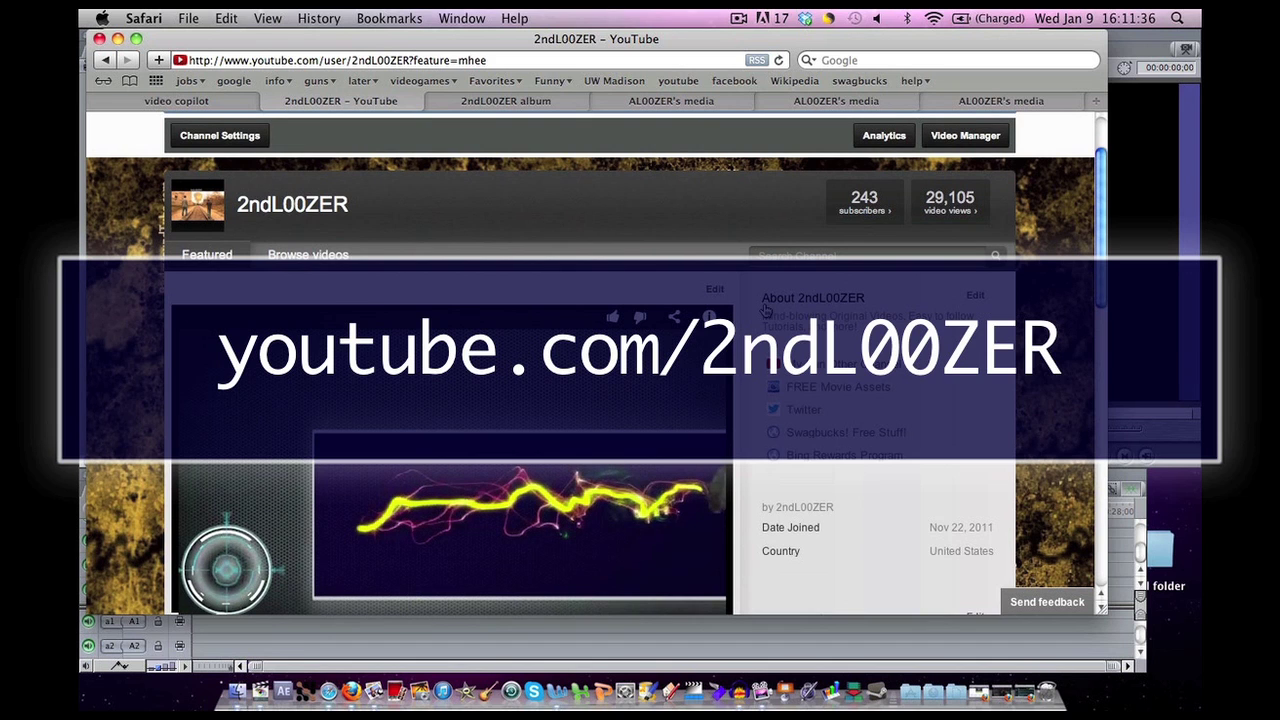
{"action": "scroll", "coordinate": [765, 309], "scroll_direction": "down", "scroll_amount": 3}
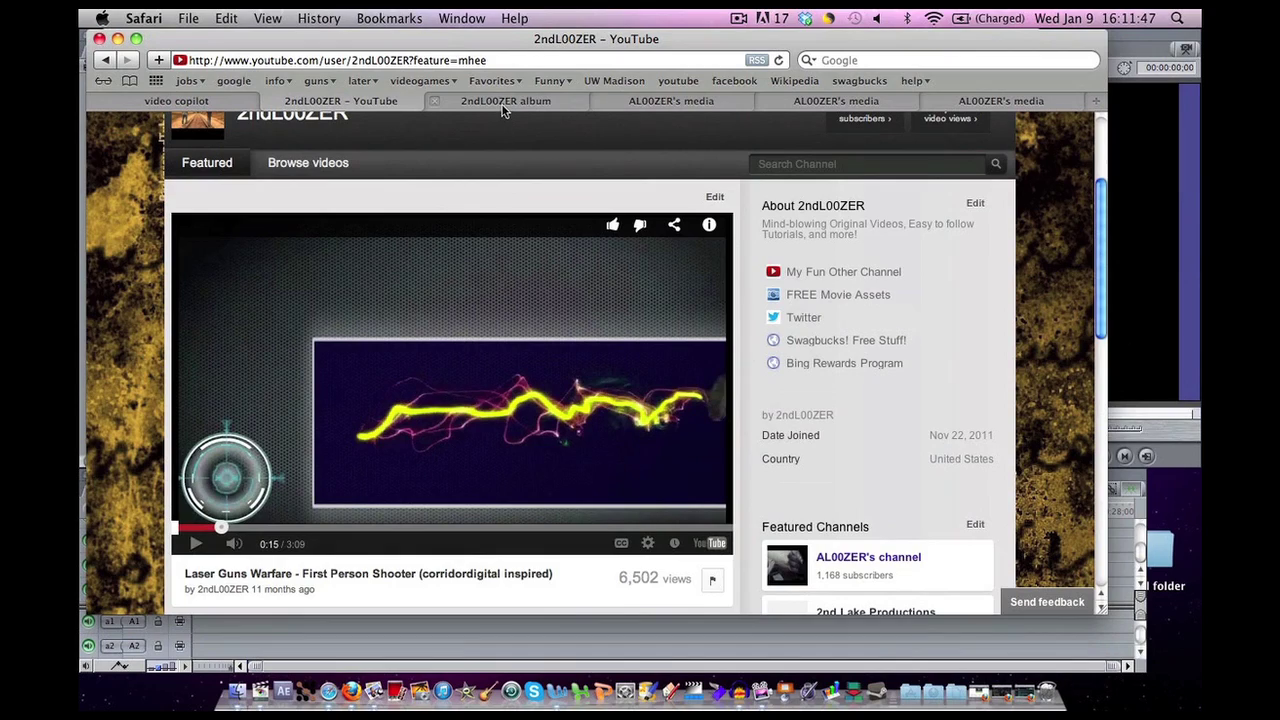
{"action": "left_click", "coordinate": [503, 101]}
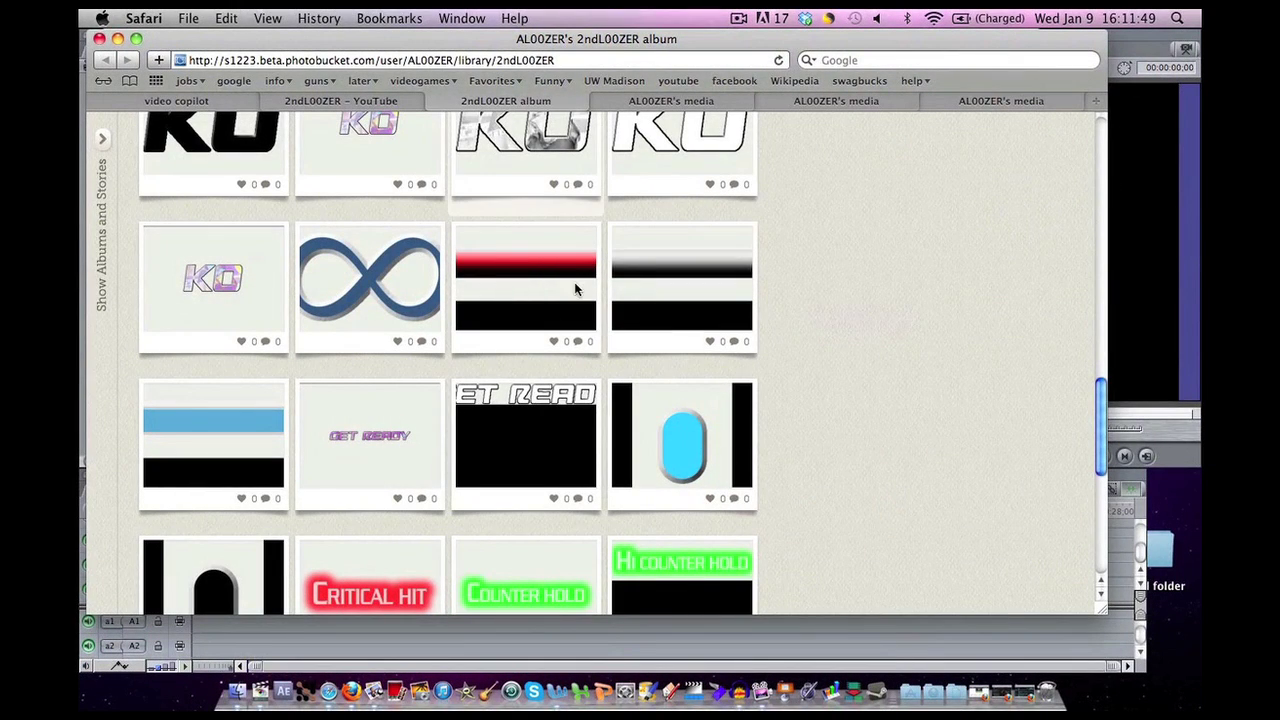
Step: Scroll up and down the Photobucket image grid to locate the health-bar images
{"action": "mouse_move", "coordinate": [577, 290]}
{"action": "scroll", "coordinate": [577, 290], "scroll_direction": "down", "scroll_amount": 3}
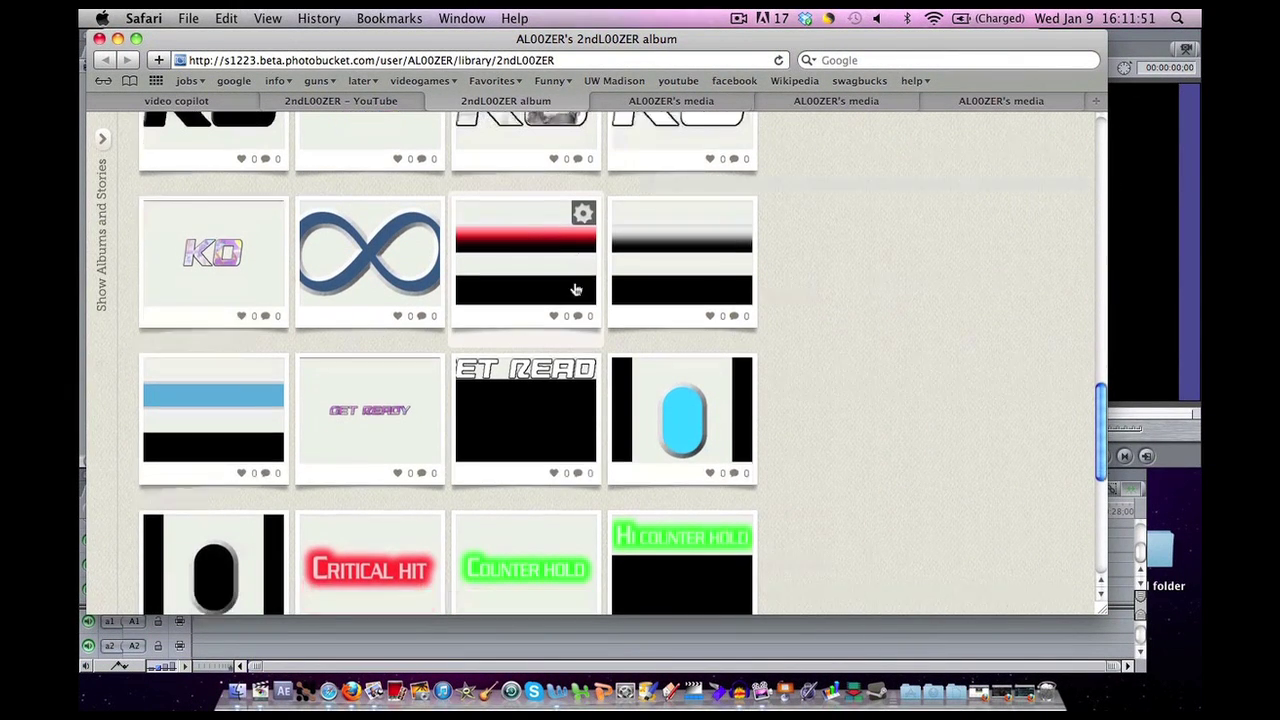
{"action": "scroll", "coordinate": [577, 290], "scroll_direction": "down", "scroll_amount": 2}
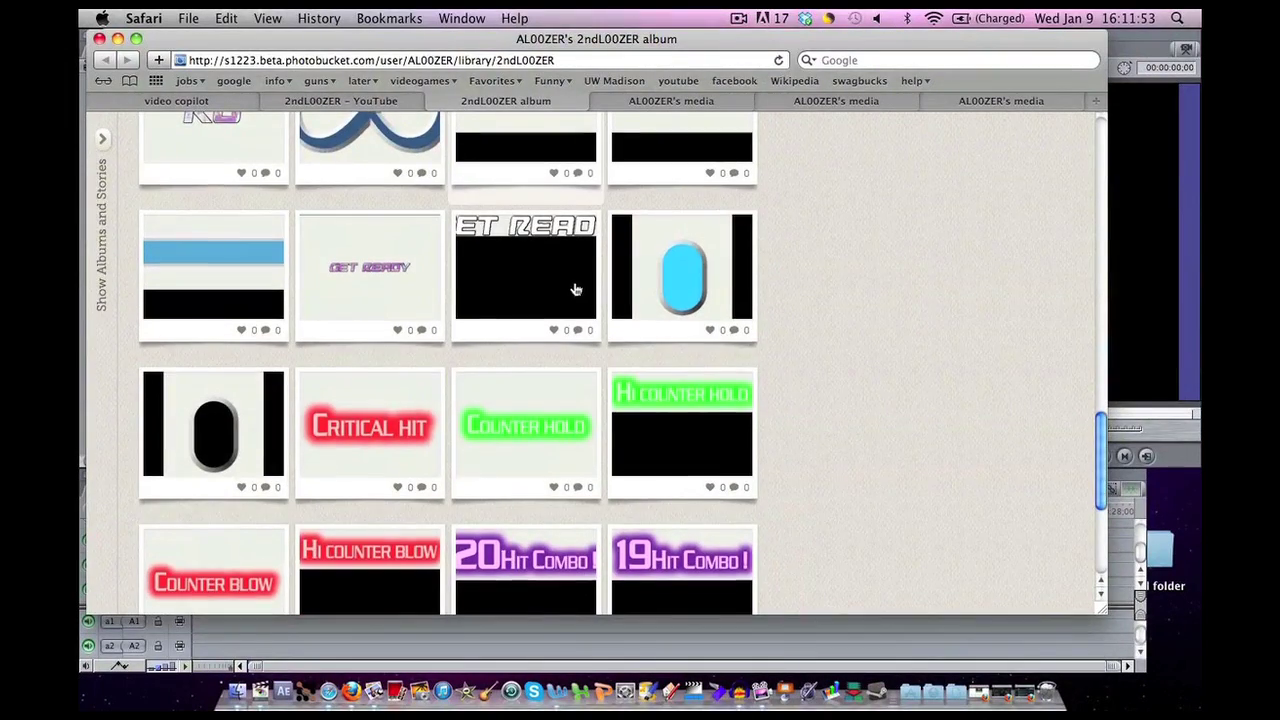
{"action": "scroll", "coordinate": [577, 288], "scroll_direction": "up", "scroll_amount": 3}
{"action": "scroll", "coordinate": [577, 290], "scroll_direction": "down", "scroll_amount": 8}
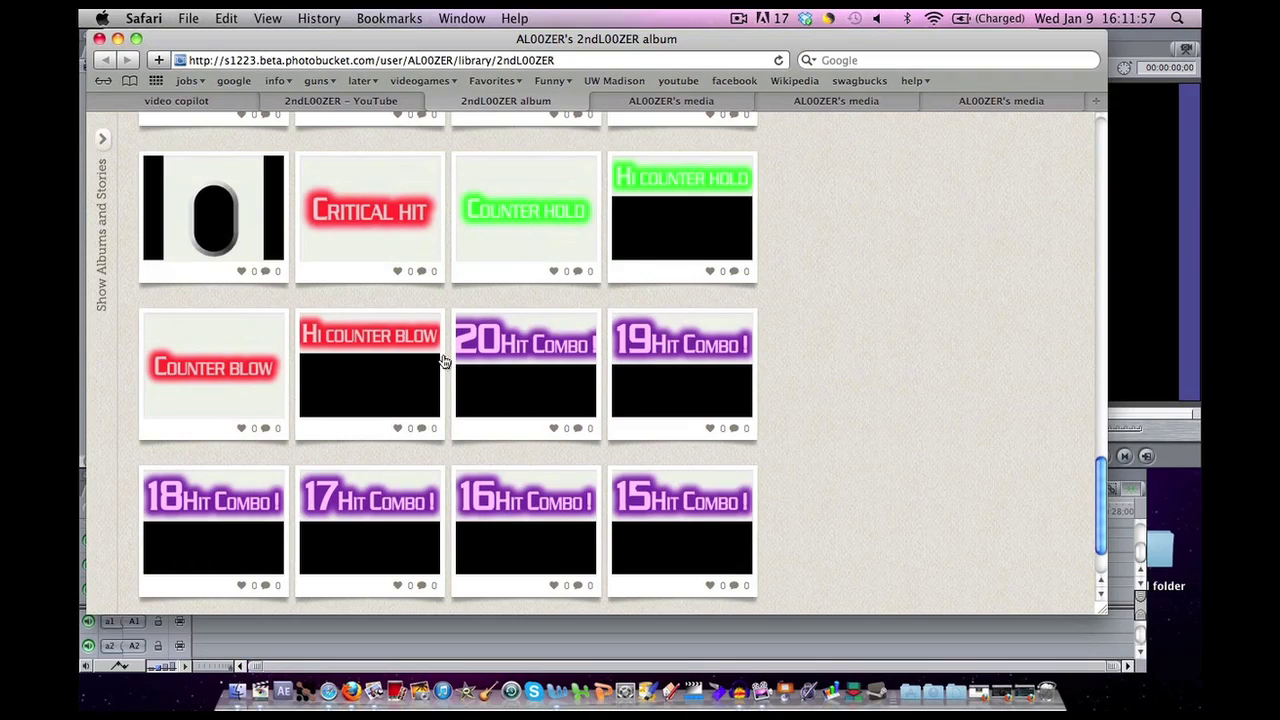
{"action": "scroll", "coordinate": [375, 222], "scroll_direction": "up", "scroll_amount": 5}
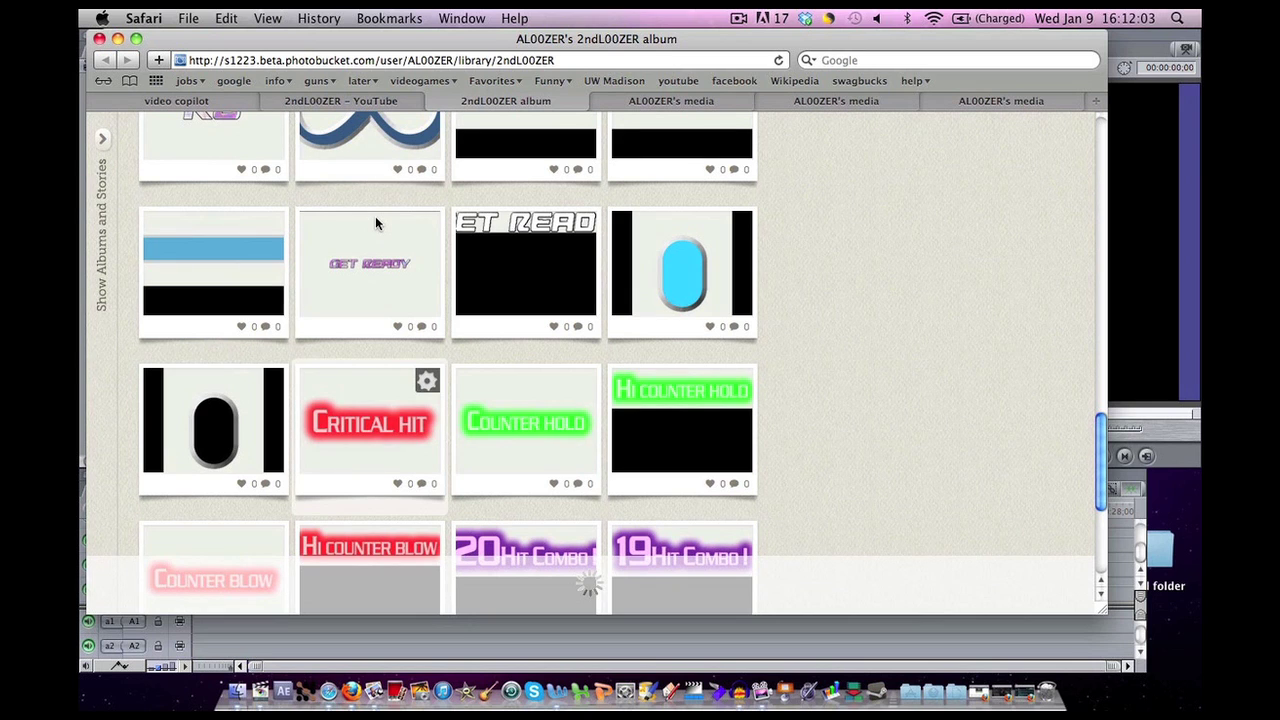
{"action": "scroll", "coordinate": [376, 222], "scroll_direction": "up", "scroll_amount": 1}
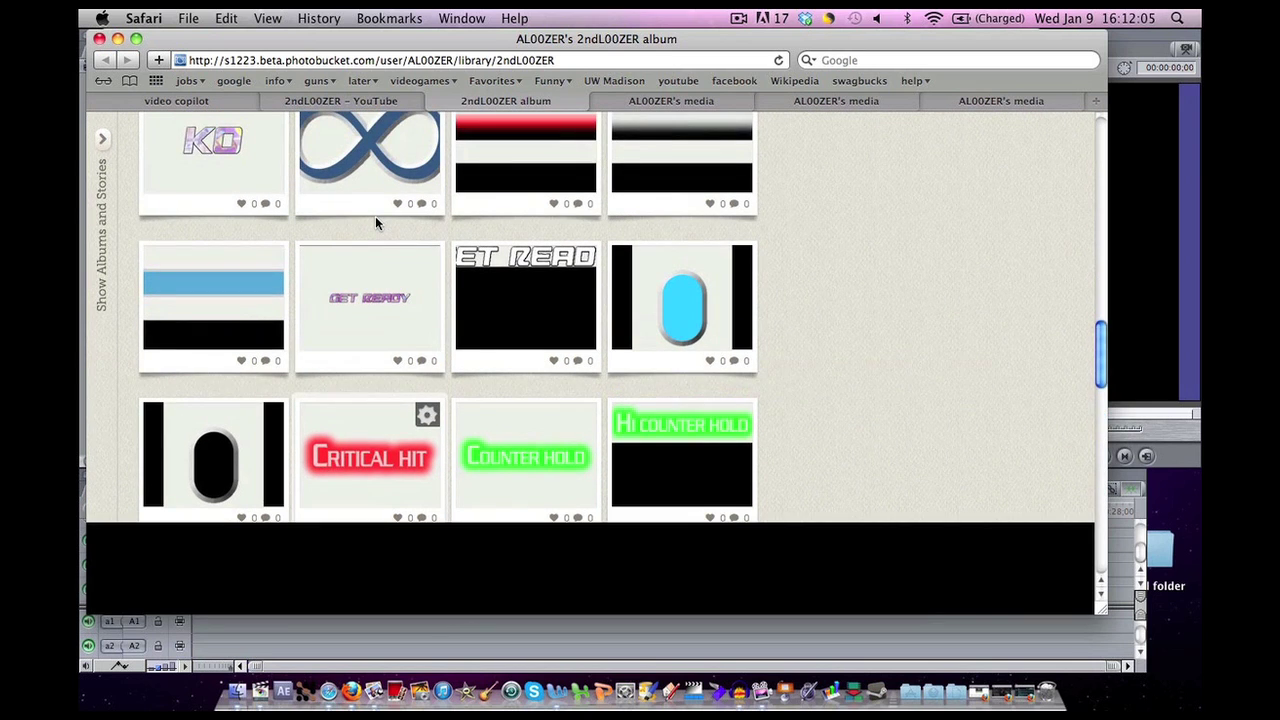
{"action": "scroll", "coordinate": [745, 352], "scroll_direction": "up", "scroll_amount": 1}
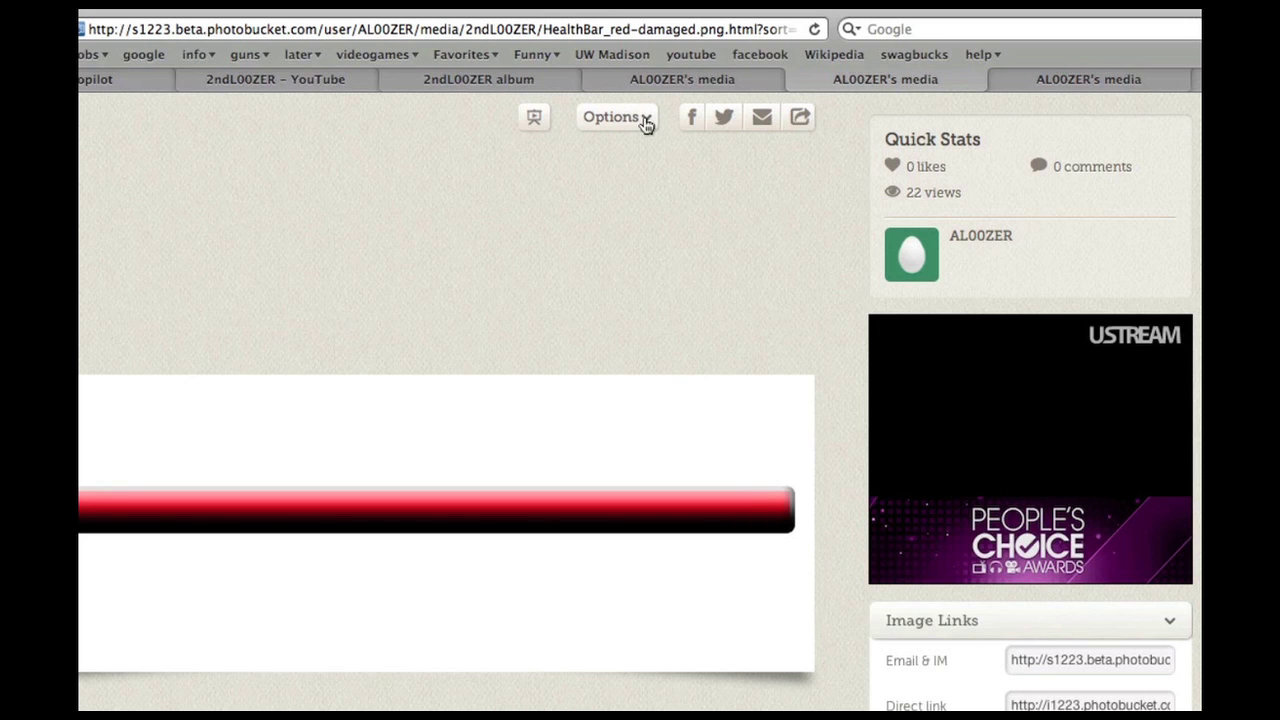
Step: Open the download options for the HealthBar_red-damaged.png image in Photobucket
{"action": "left_click", "coordinate": [640, 120]}
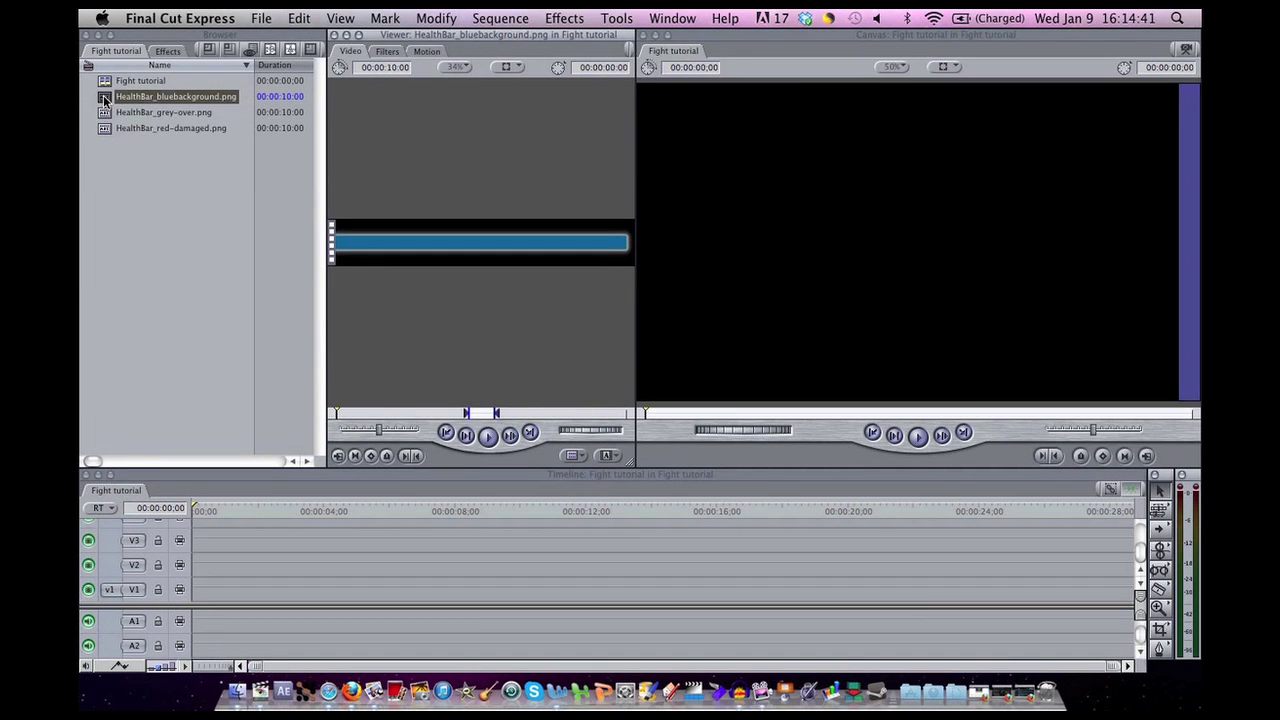
Step: Place HealthBar_bluebackground on V1, HealthBar_red-damaged on V2 and HealthBar_grey-over on V3
{"action": "left_click_drag", "start_coordinate": [104, 97], "coordinate": [215, 590]}
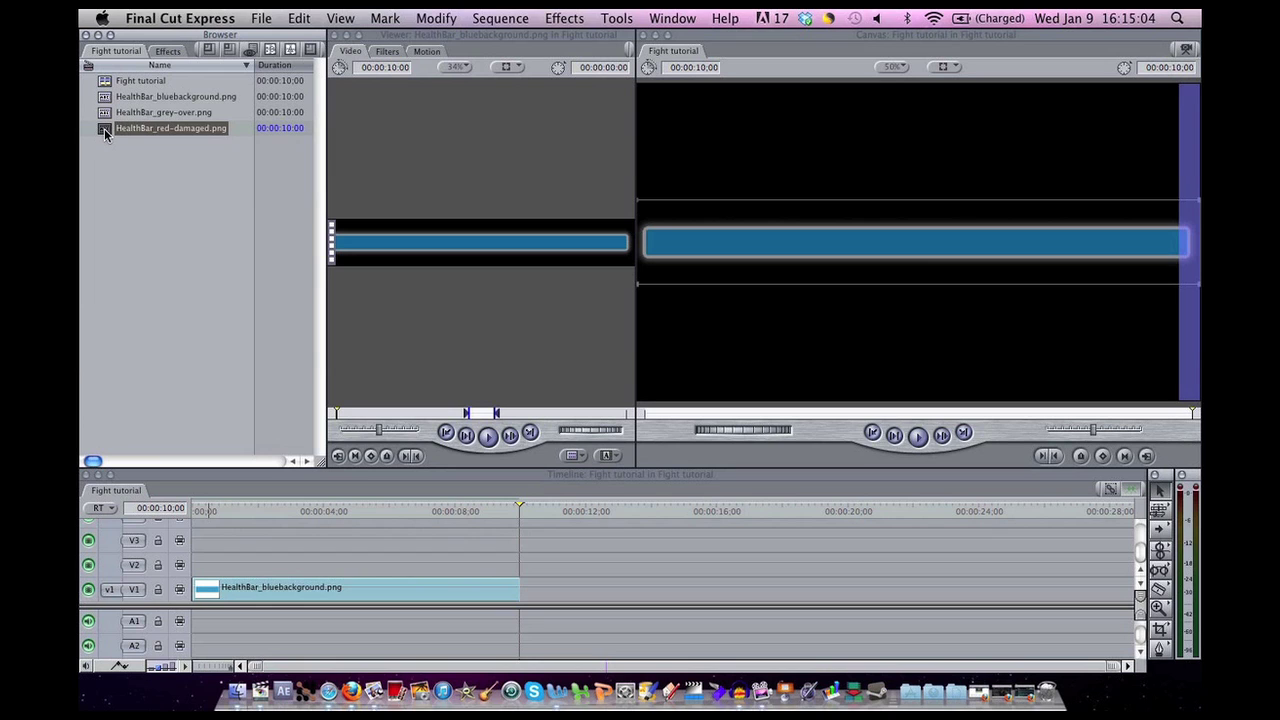
{"action": "left_click_drag", "start_coordinate": [104, 133], "coordinate": [207, 567]}
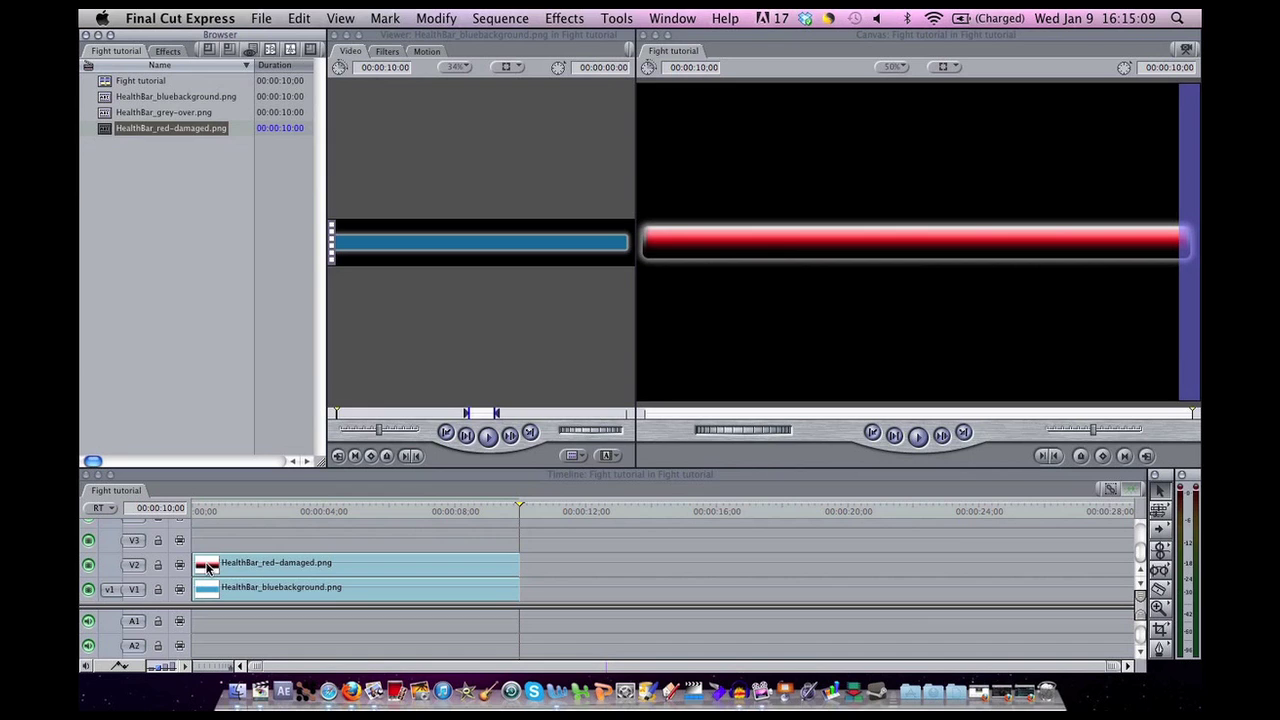
{"action": "left_click", "coordinate": [103, 97]}
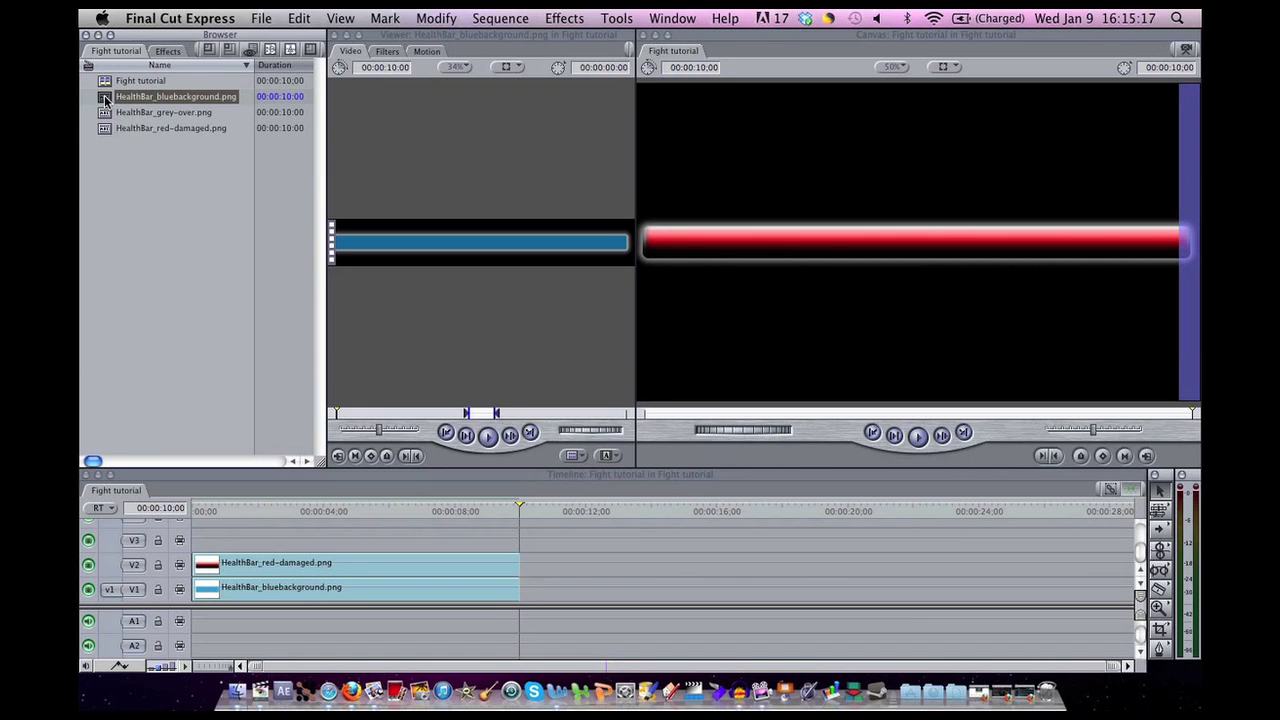
{"action": "mouse_move", "coordinate": [104, 112]}
{"action": "left_mouse_down"}
{"action": "mouse_move", "coordinate": [278, 519]}
{"action": "mouse_move", "coordinate": [252, 540]}
{"action": "mouse_move", "coordinate": [205, 545]}
{"action": "left_mouse_up"}
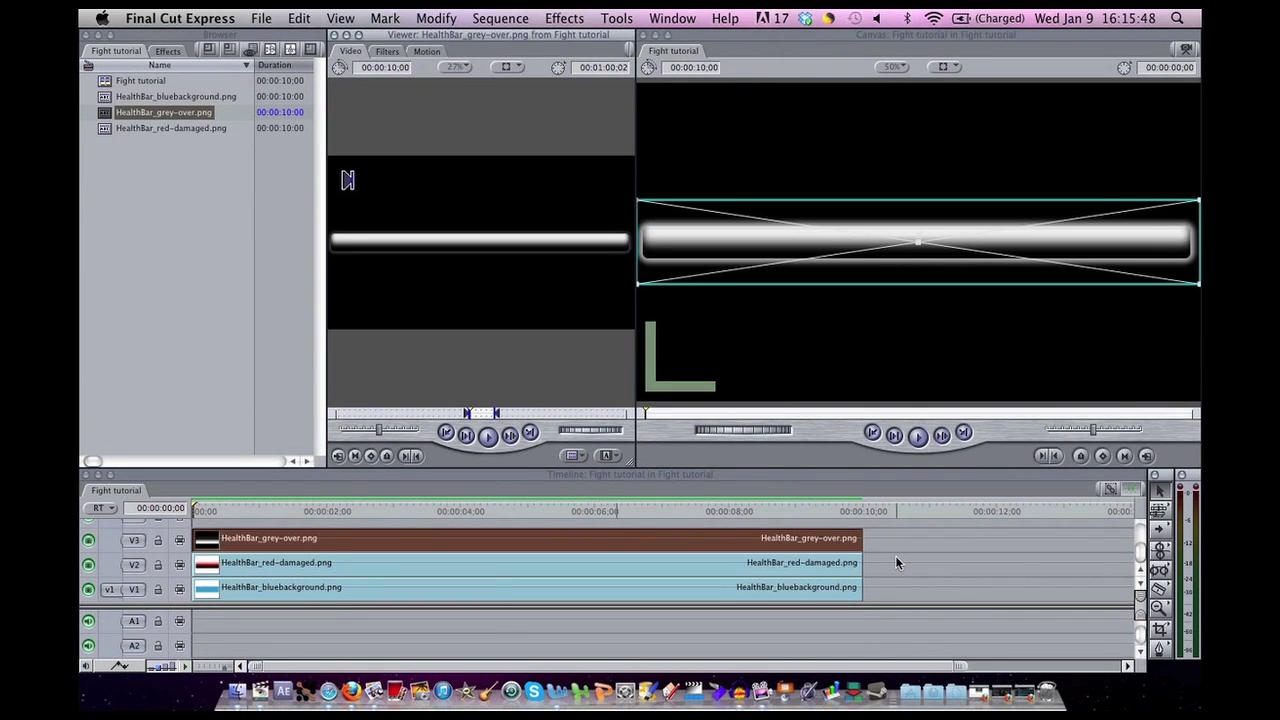
Step: Select all three health-bar clips and drag them up near the top of the Canvas frame
{"action": "left_click", "coordinate": [896, 562]}
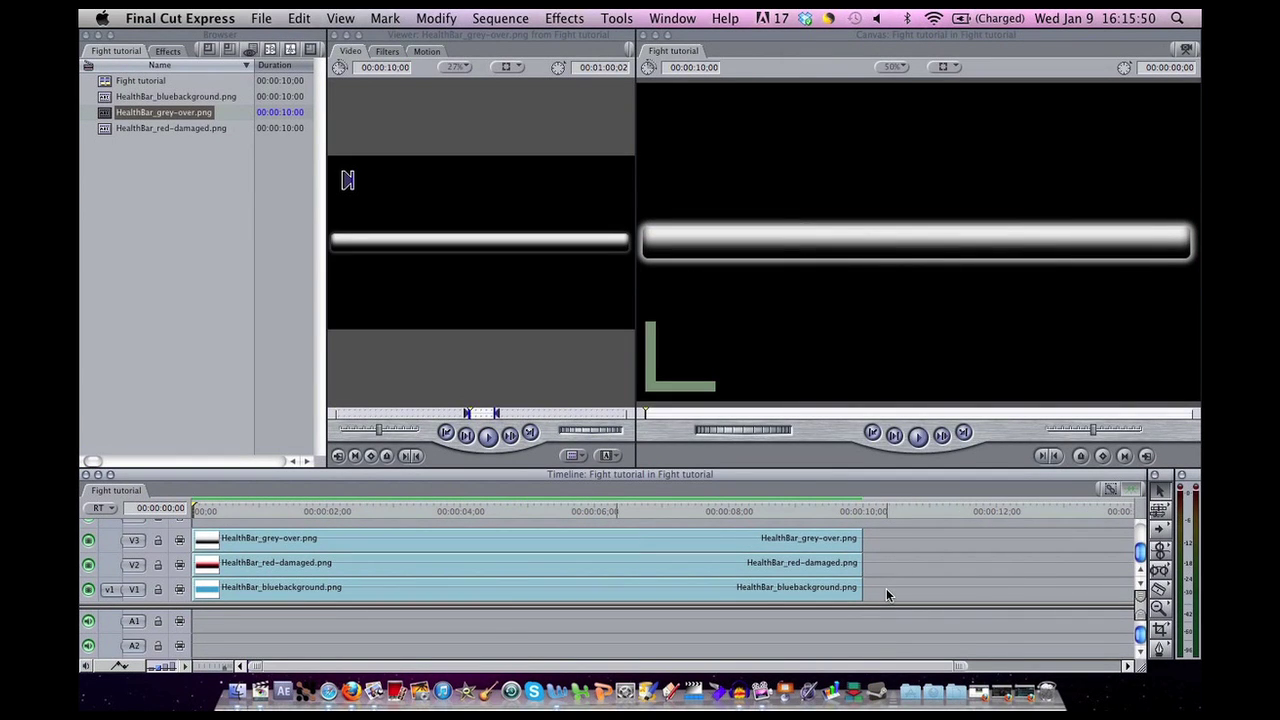
{"action": "left_click_drag", "start_coordinate": [886, 595], "coordinate": [824, 538]}
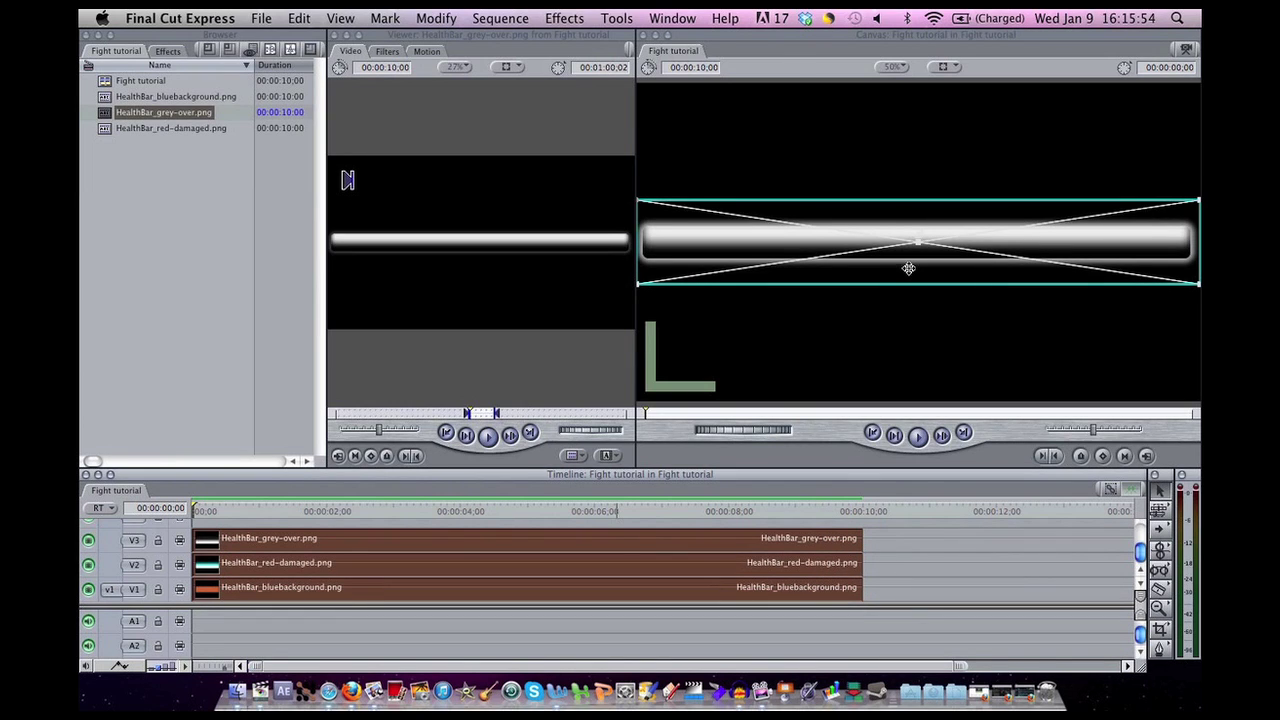
{"action": "left_click_drag", "start_coordinate": [908, 269], "coordinate": [909, 158]}
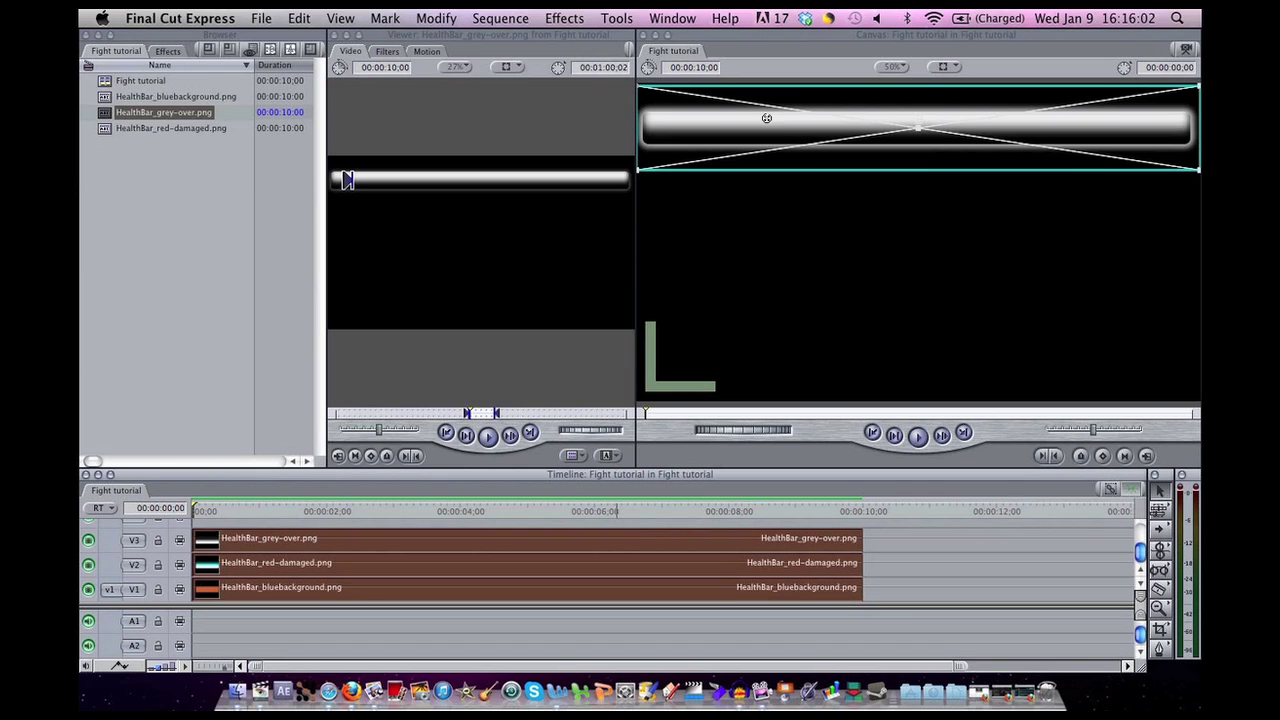
{"action": "left_click", "coordinate": [976, 557]}
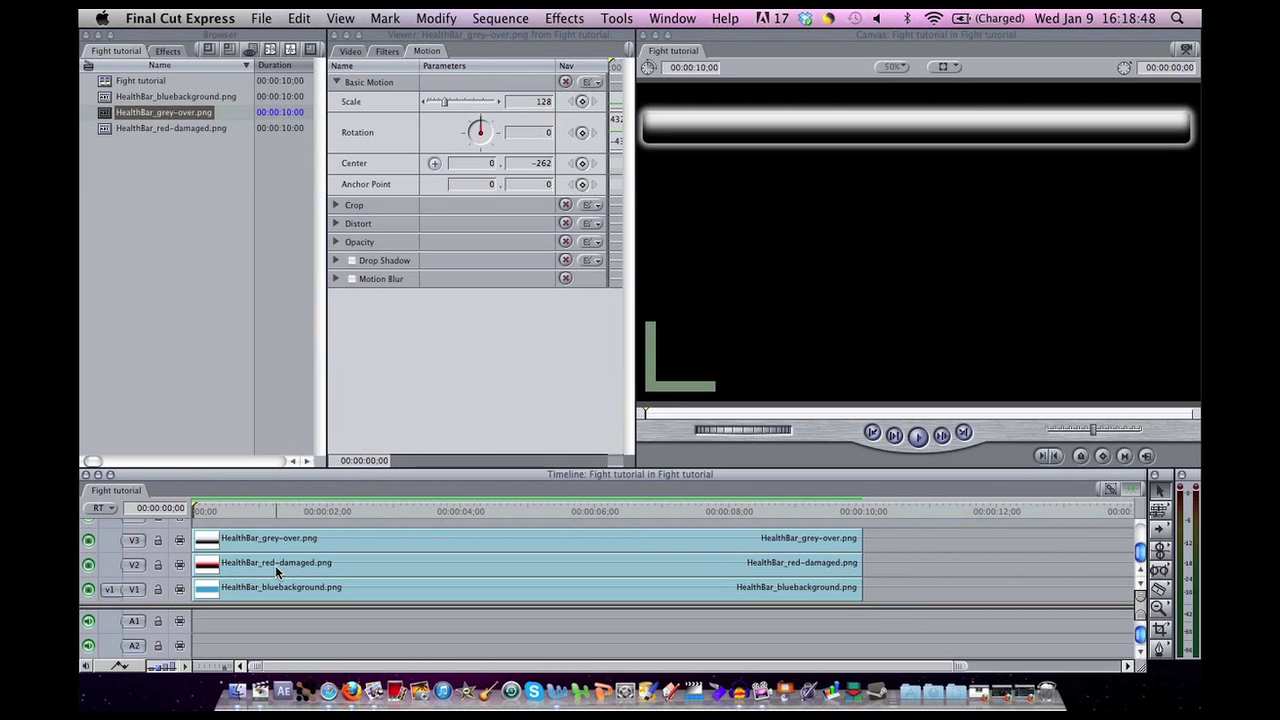
Step: Add a motion keyframe at the start of the red-damaged clip on V2
{"action": "left_click", "coordinate": [275, 565]}
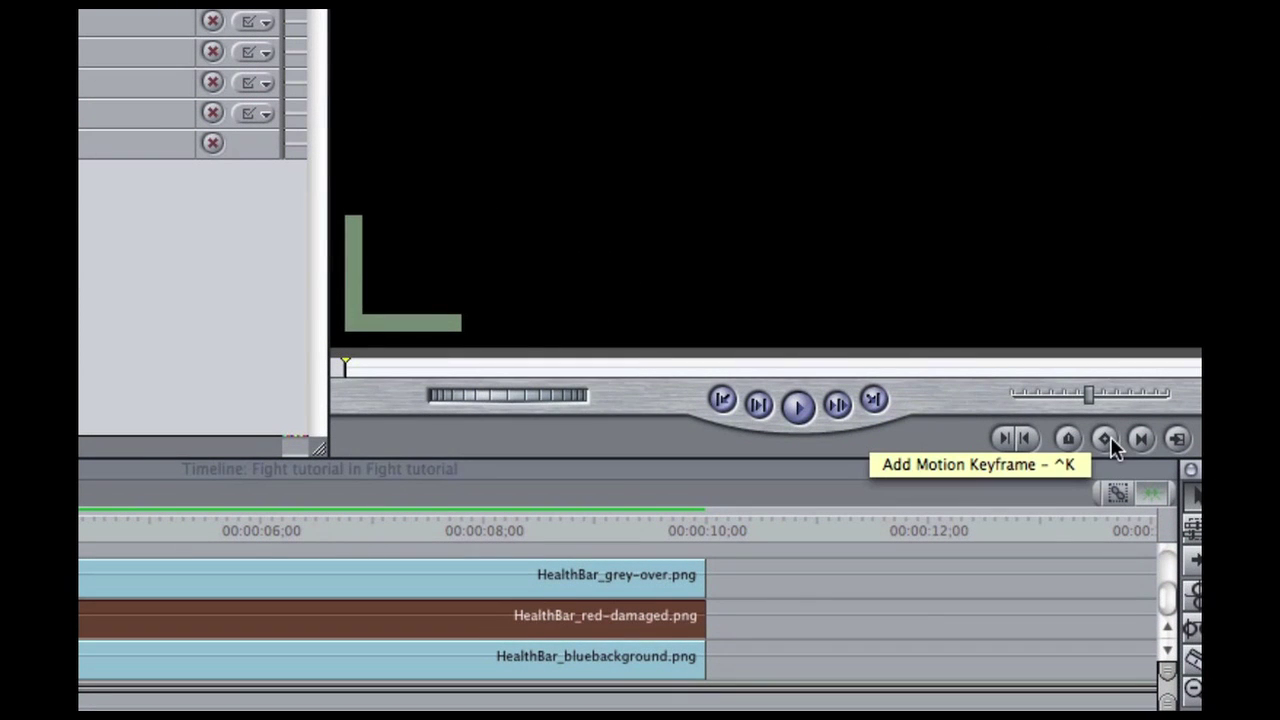
{"action": "left_click", "coordinate": [1106, 439]}
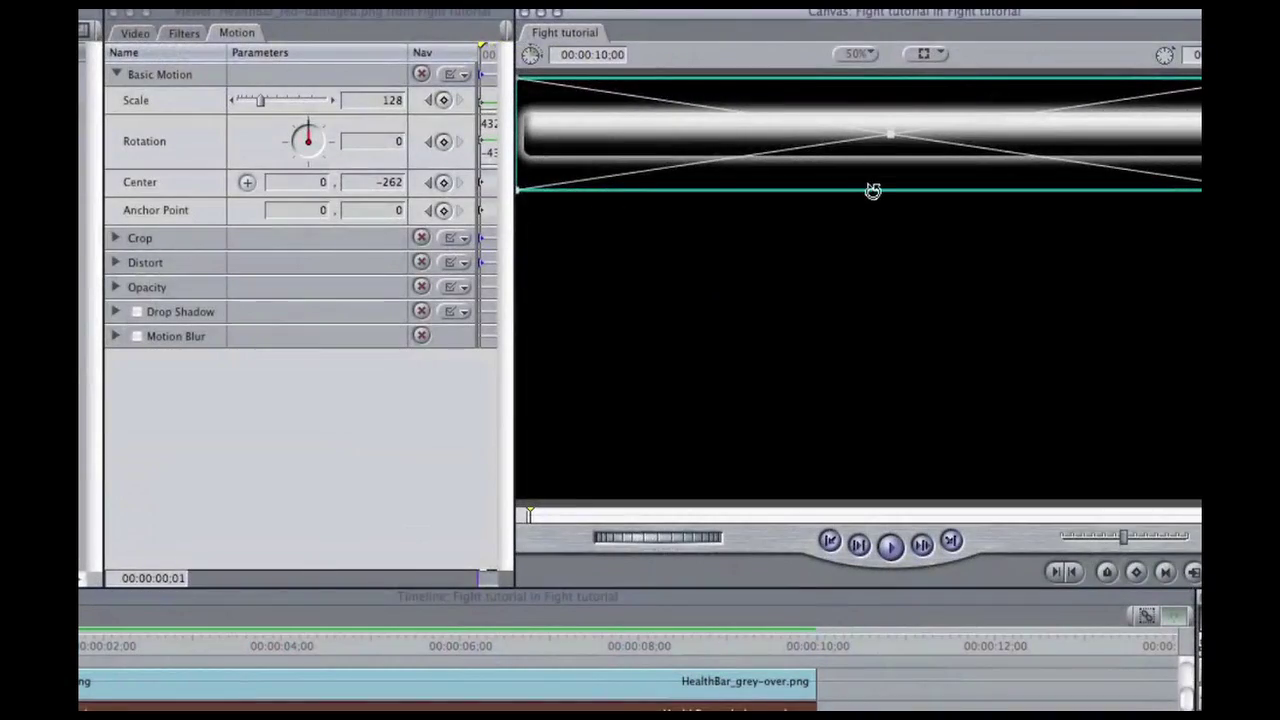
{"action": "left_click", "coordinate": [866, 184]}
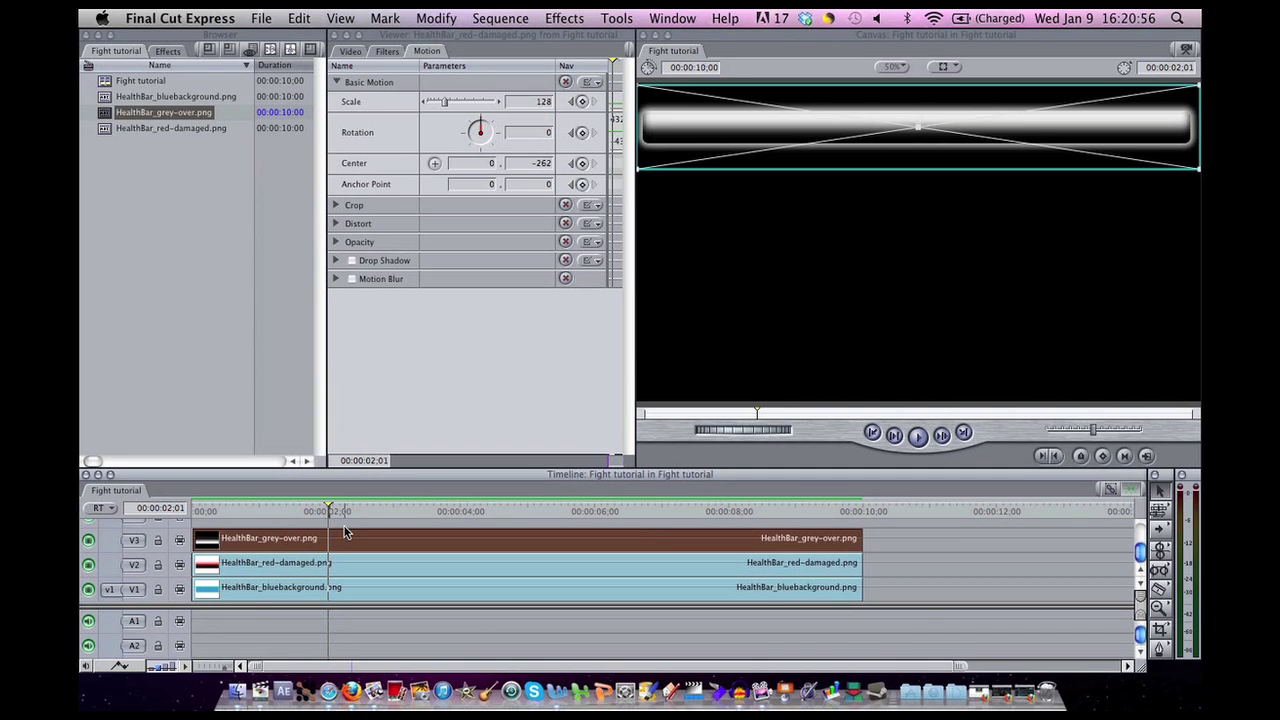
Step: Split the grey-over clip at 00:00:02:01 and crop the later piece's right end to reveal red
{"action": "key", "text": "b"}
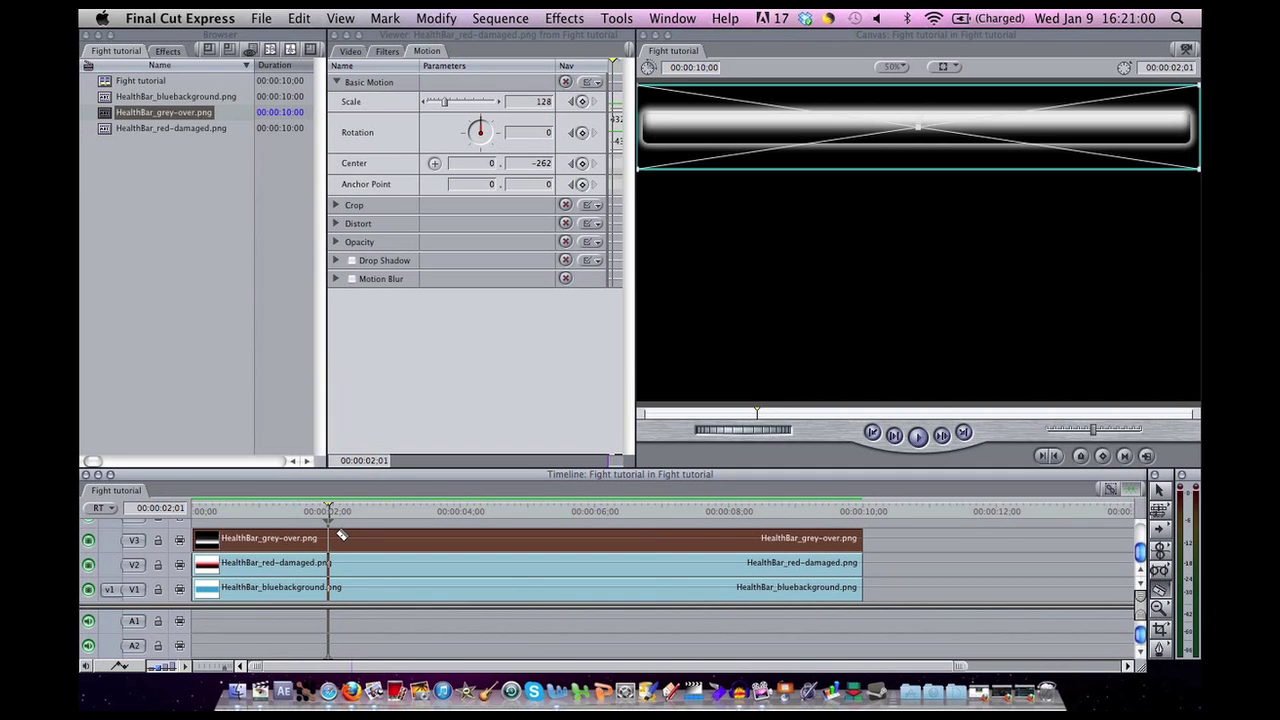
{"action": "left_click", "coordinate": [338, 537]}
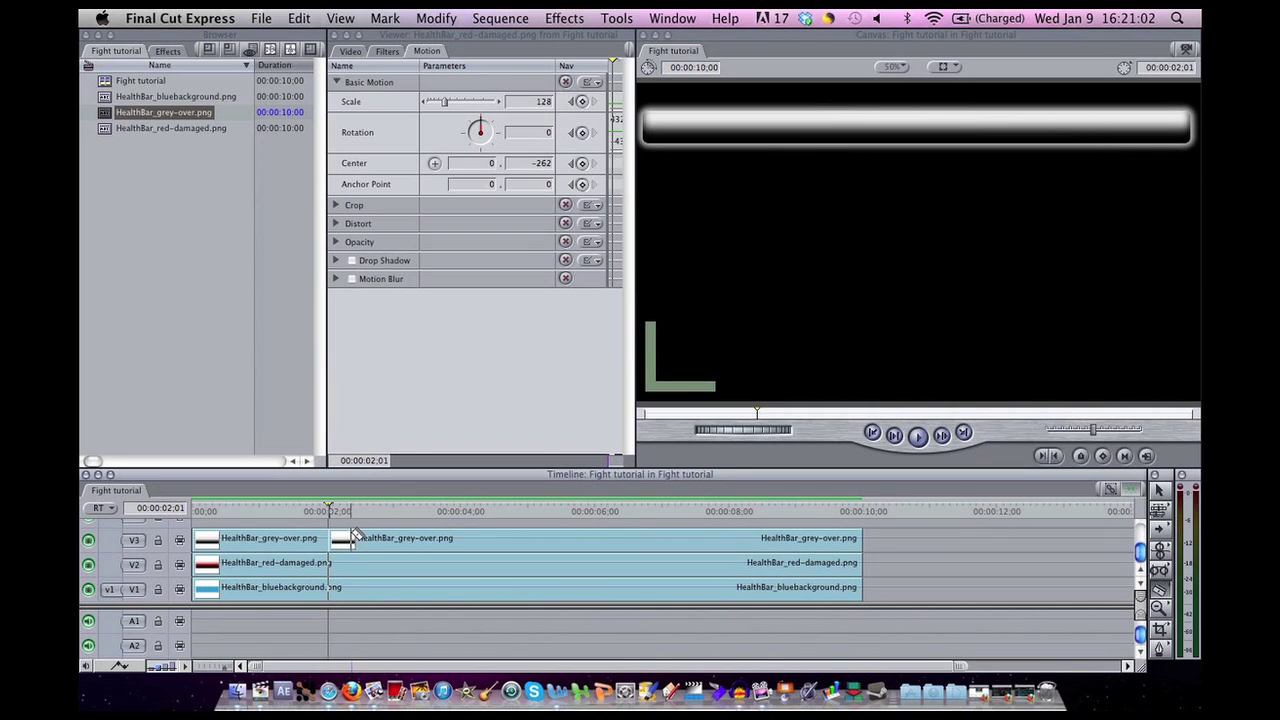
{"action": "key", "text": "a"}
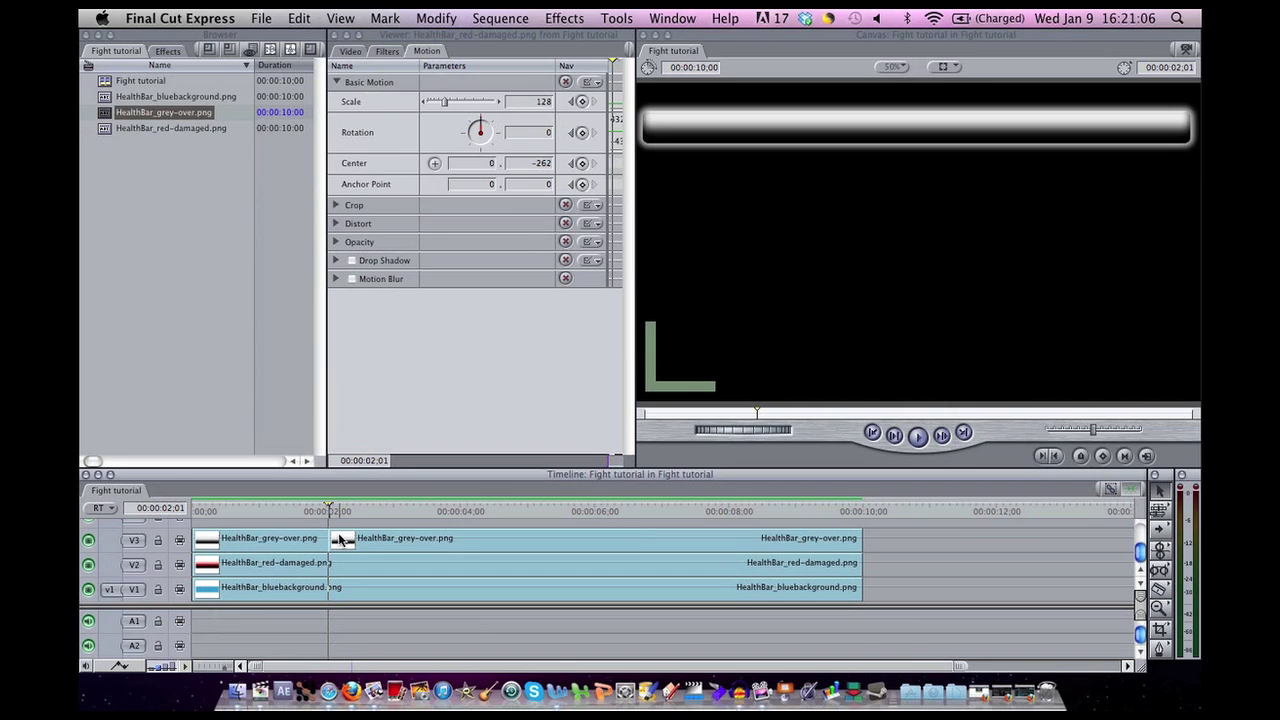
{"action": "left_click", "coordinate": [340, 541]}
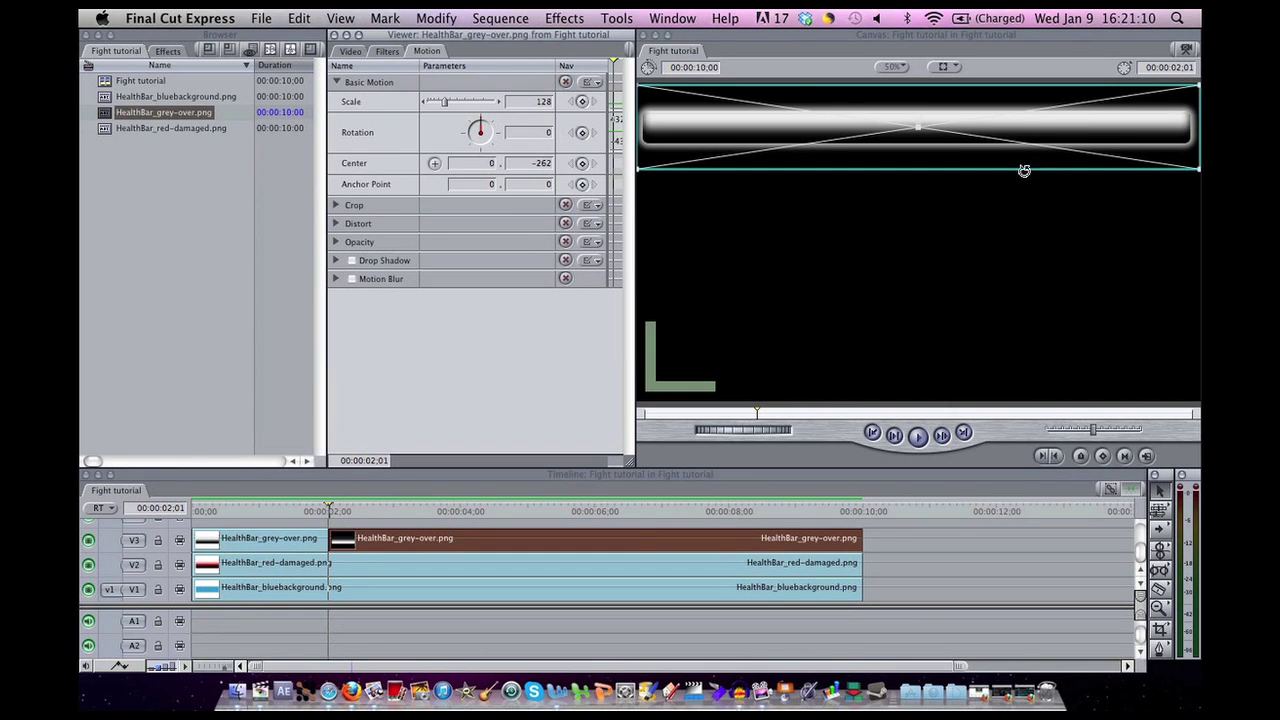
{"action": "key", "text": "c"}
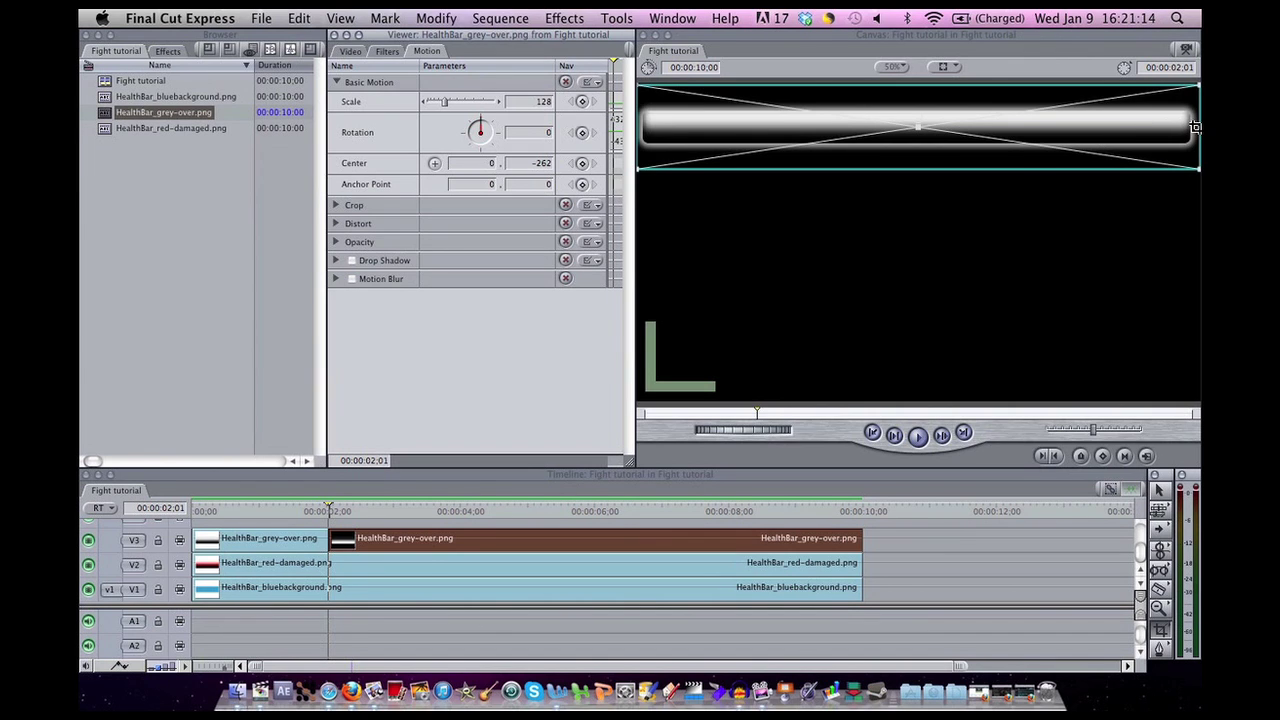
{"action": "left_click_drag", "start_coordinate": [1196, 128], "coordinate": [1086, 136]}
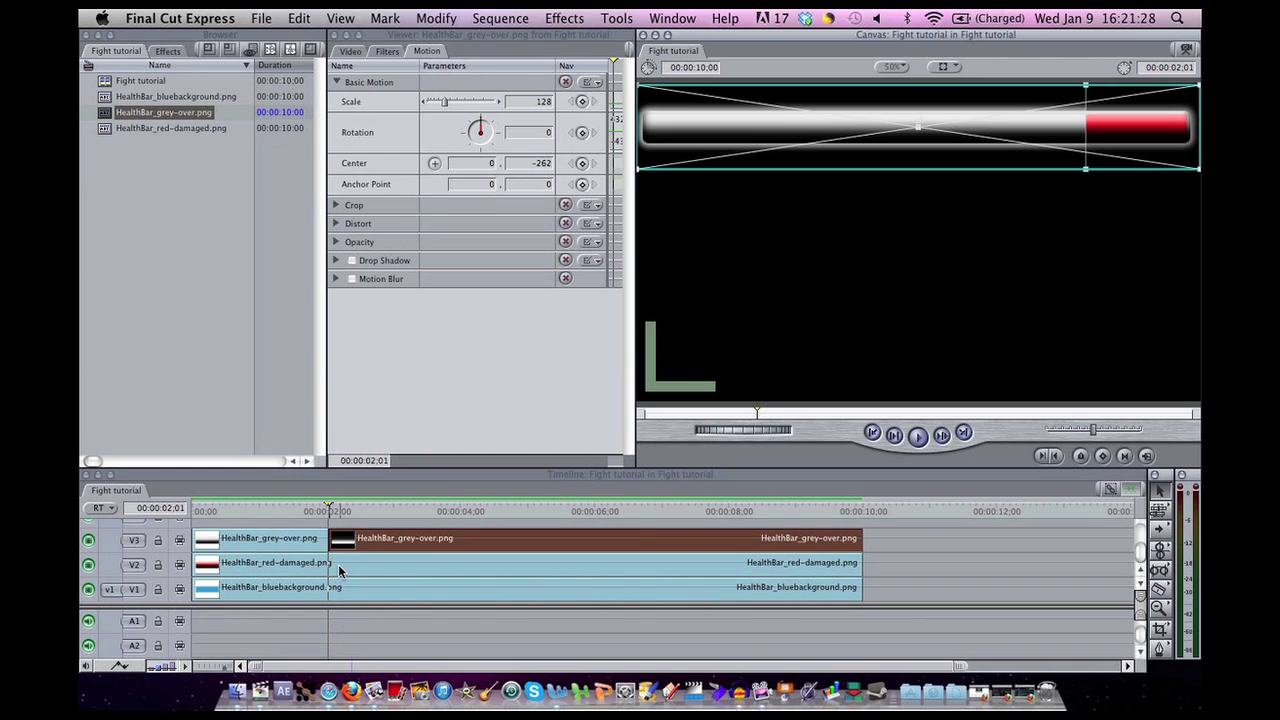
{"action": "left_click", "coordinate": [339, 566]}
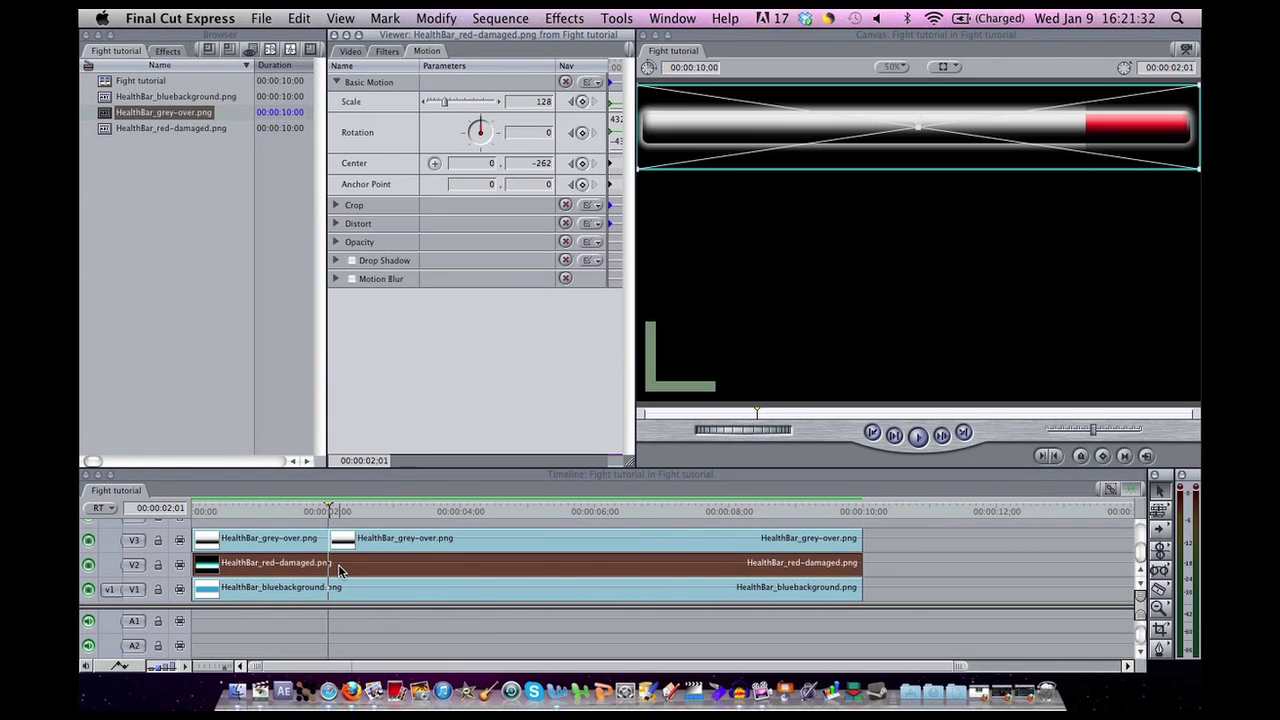
Step: Add motion keyframes to the red damage clip at 00:00:02:01 and 00:00:03:01
{"action": "left_click", "coordinate": [1103, 456]}
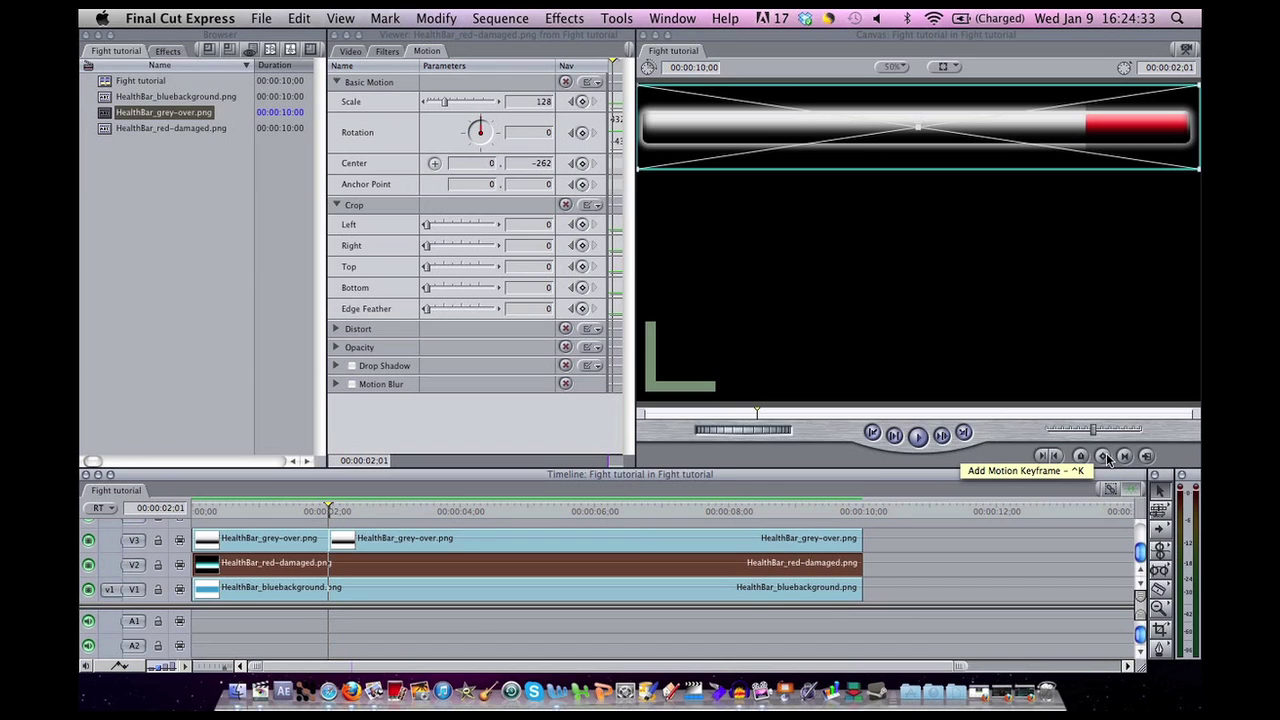
{"action": "left_click", "coordinate": [1104, 457]}
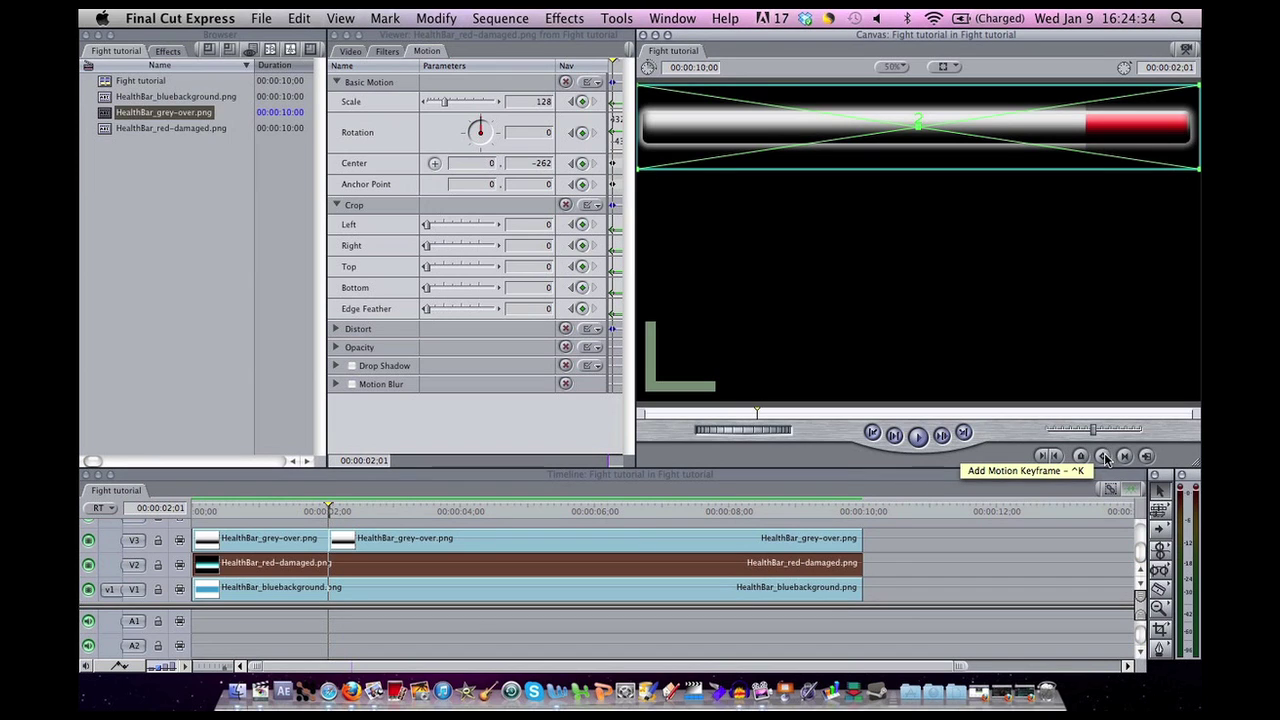
{"action": "left_click", "coordinate": [395, 512]}
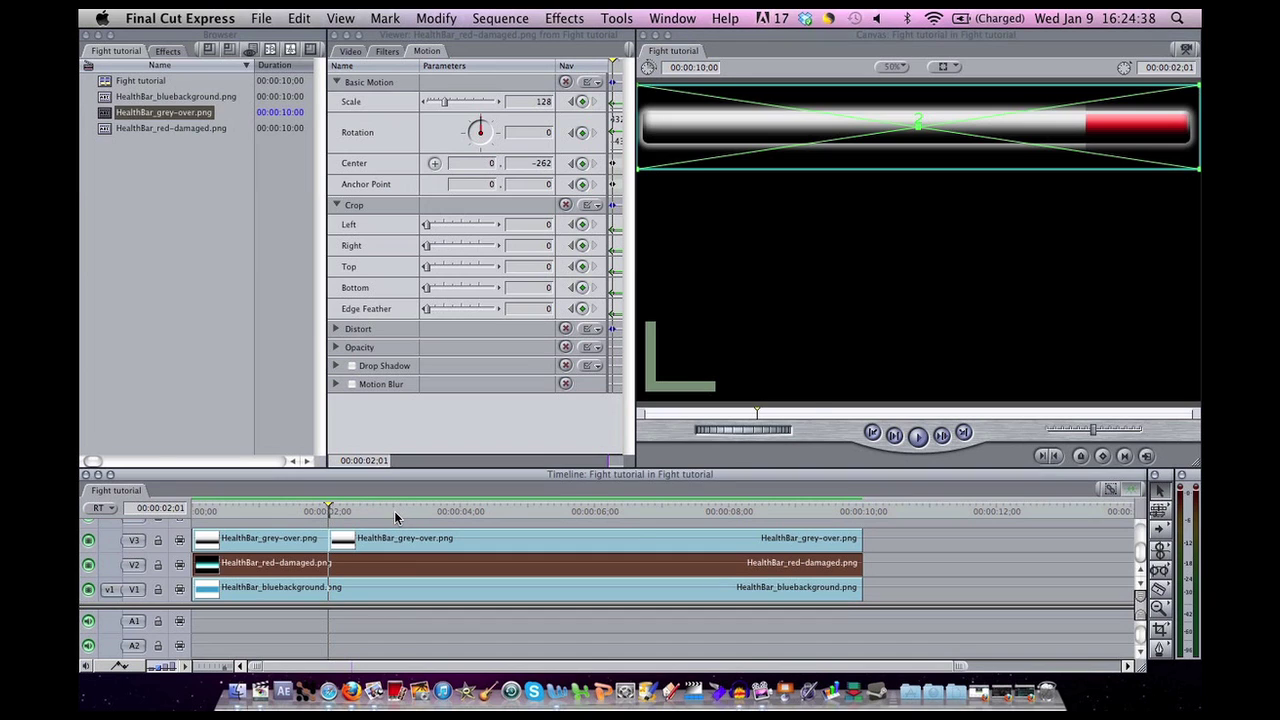
{"action": "left_click", "coordinate": [1102, 457]}
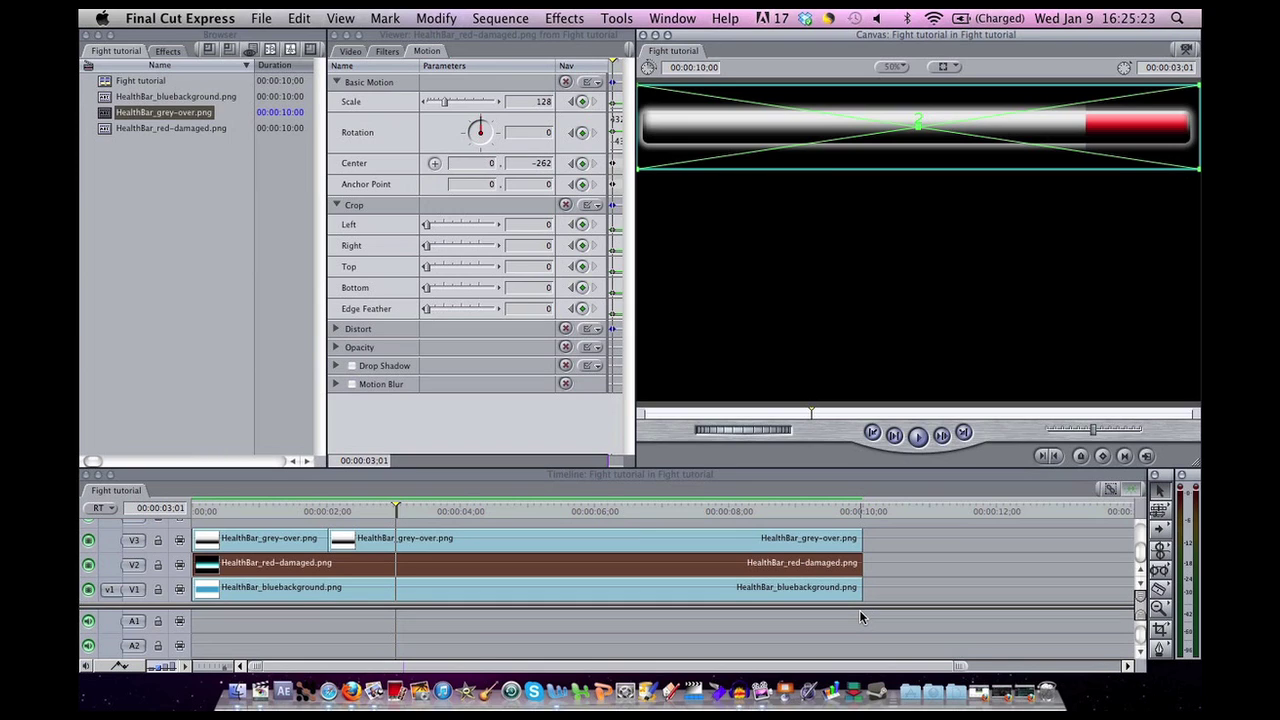
Step: Add a motion keyframe to the red damage clip at 00:00:04:01, then scrub along the timeline
{"action": "left_click", "coordinate": [462, 511]}
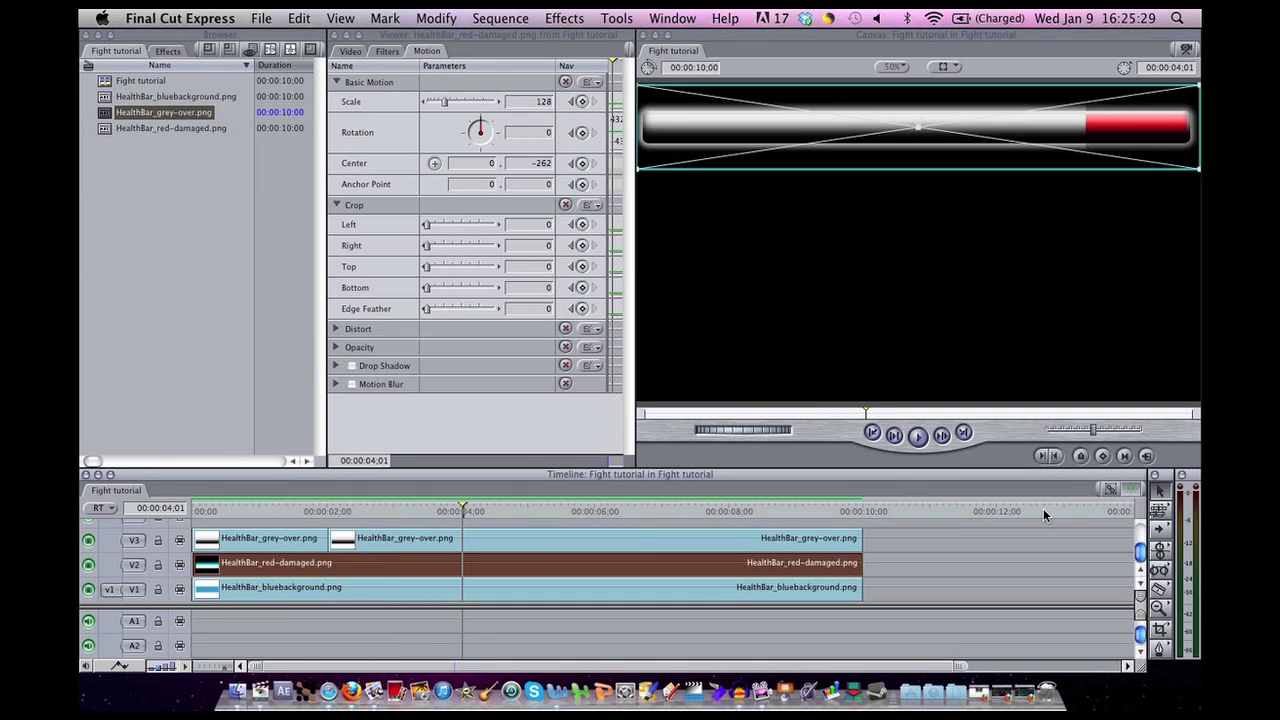
{"action": "left_click", "coordinate": [1103, 456]}
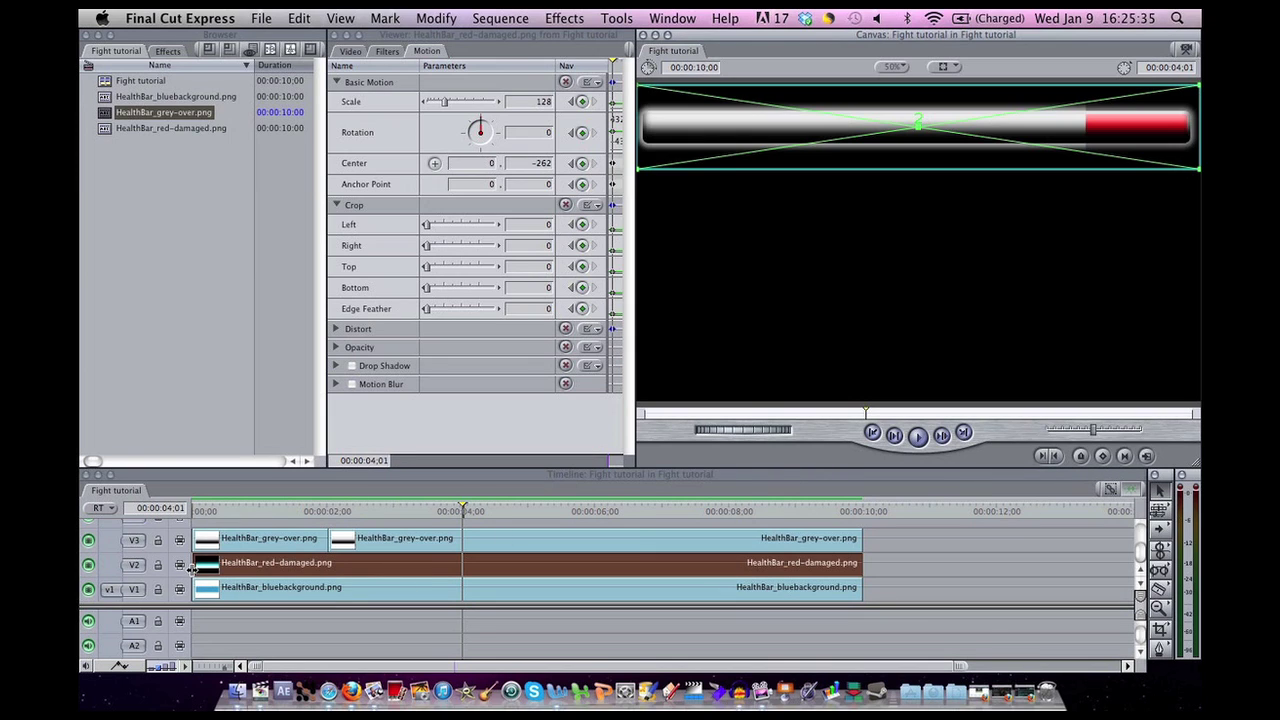
{"action": "mouse_move", "coordinate": [192, 566]}
{"action": "left_mouse_down"}
{"action": "mouse_move", "coordinate": [240, 555]}
{"action": "mouse_move", "coordinate": [328, 569]}
{"action": "left_mouse_up"}
{"action": "left_click_drag", "start_coordinate": [328, 569], "coordinate": [396, 563]}
{"action": "left_click_drag", "start_coordinate": [396, 563], "coordinate": [463, 566]}
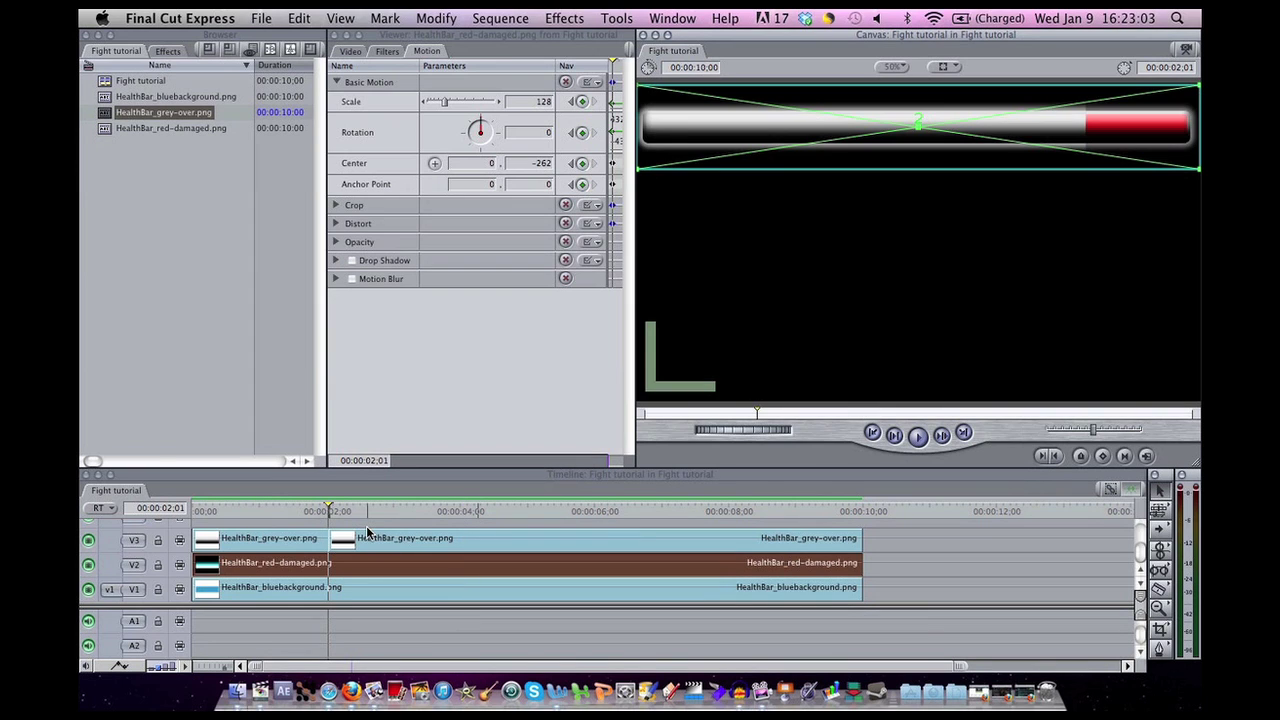
Step: Set the red damage clip's right Crop to 20.28 at 00:00:04:01
{"action": "left_click", "coordinate": [345, 545]}
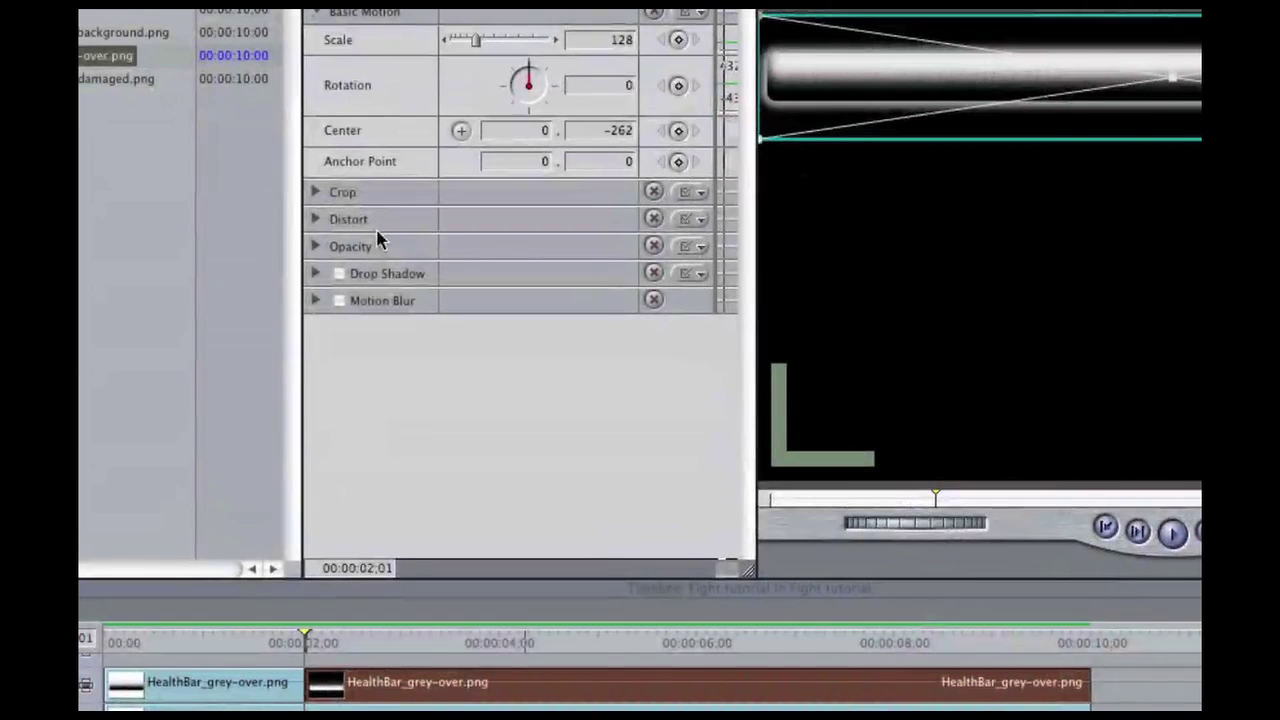
{"action": "left_click", "coordinate": [315, 193]}
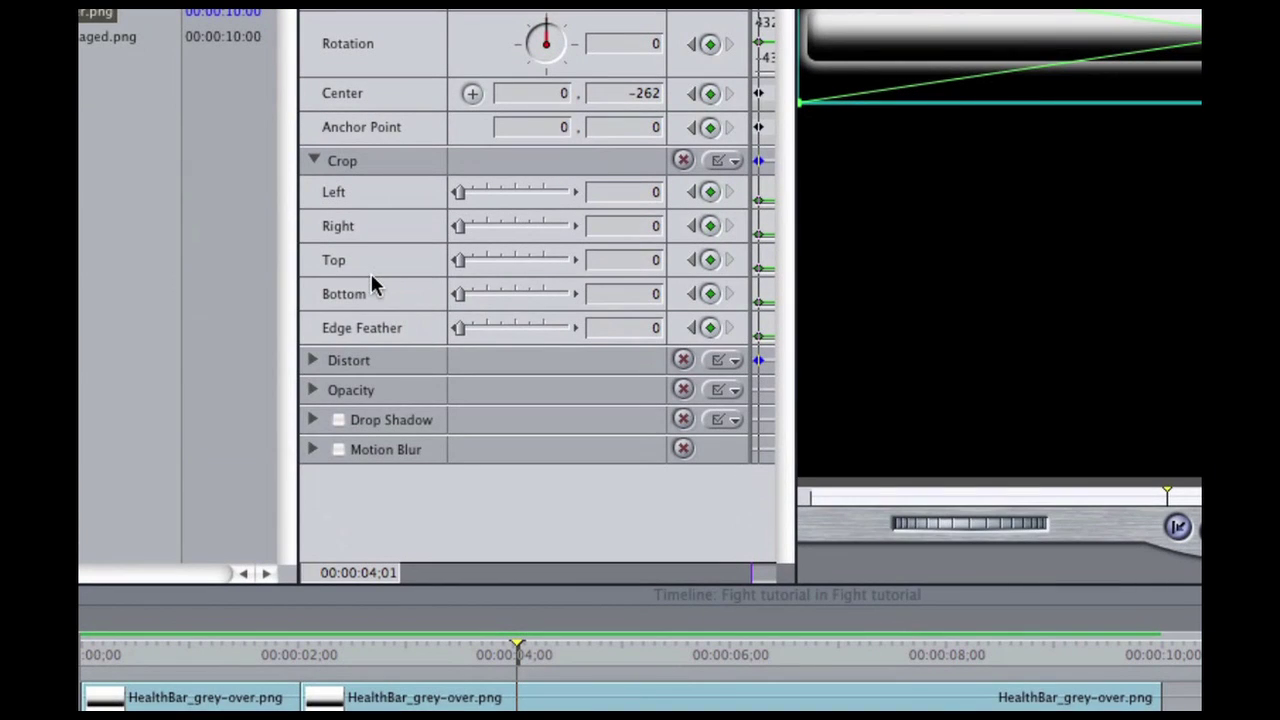
{"action": "left_click", "coordinate": [639, 226]}
{"action": "type", "text": "20.28"}
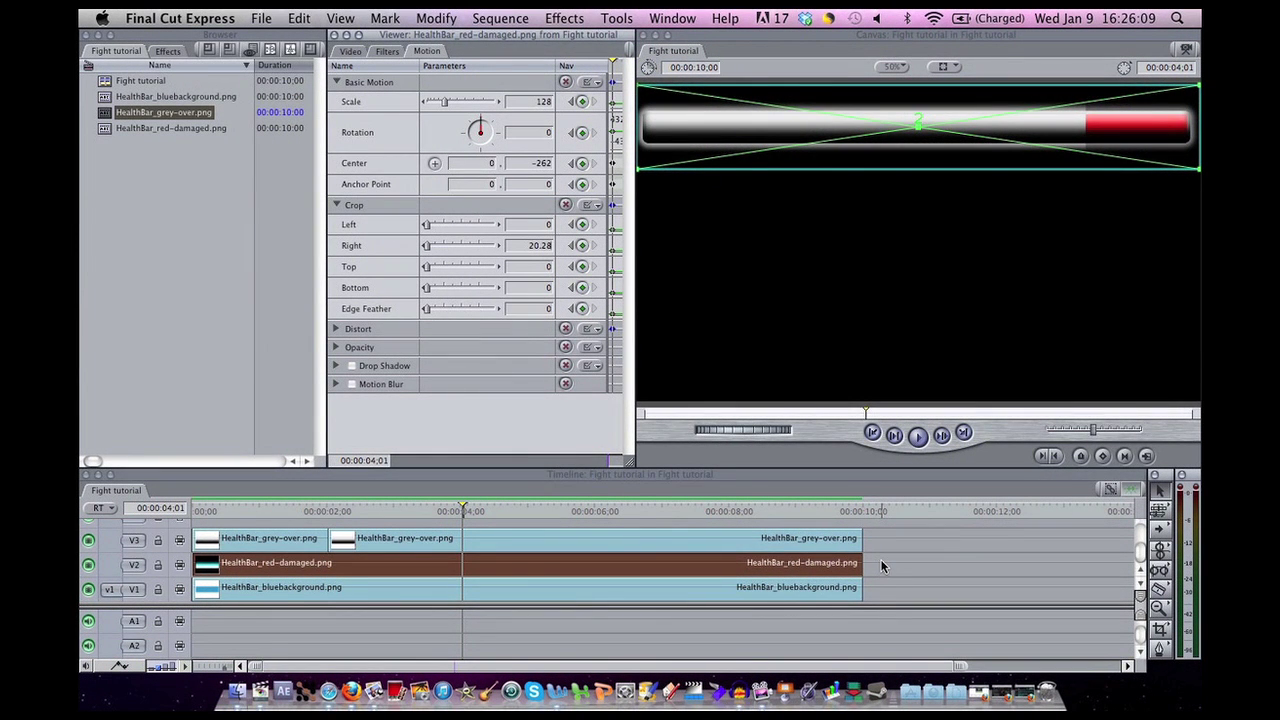
{"action": "left_click", "coordinate": [880, 563]}
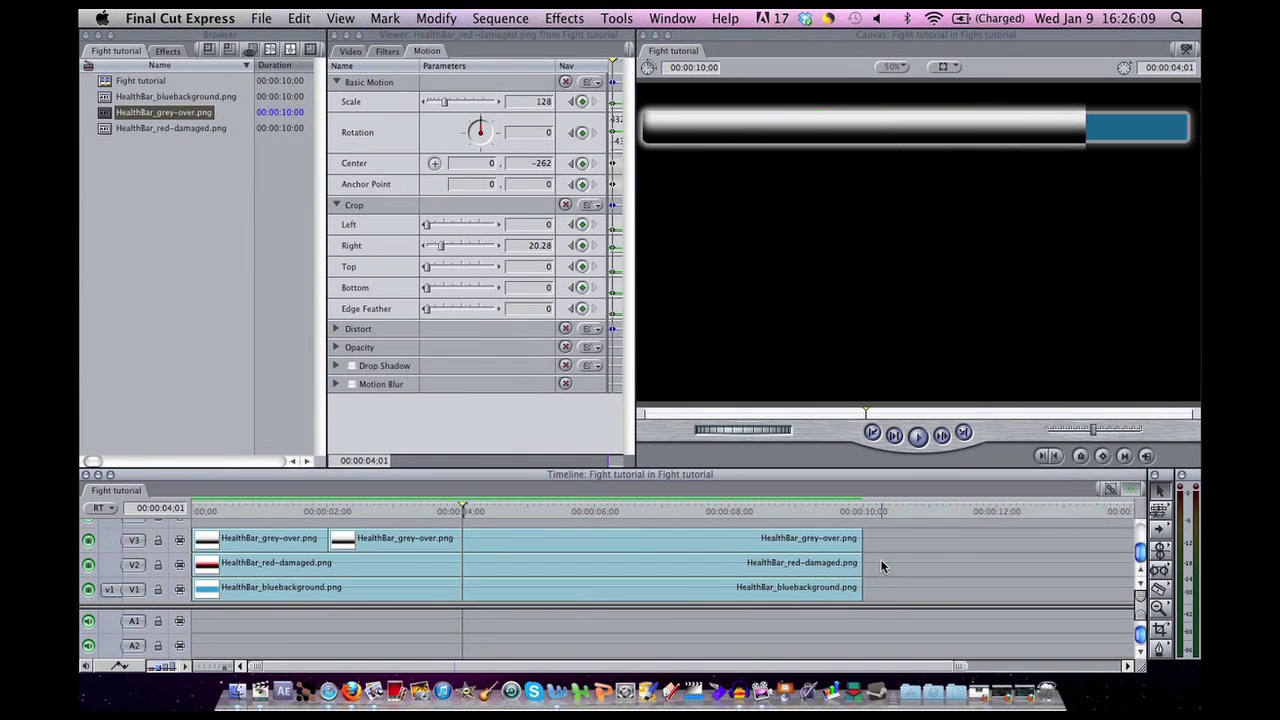
{"action": "left_click", "coordinate": [326, 512]}
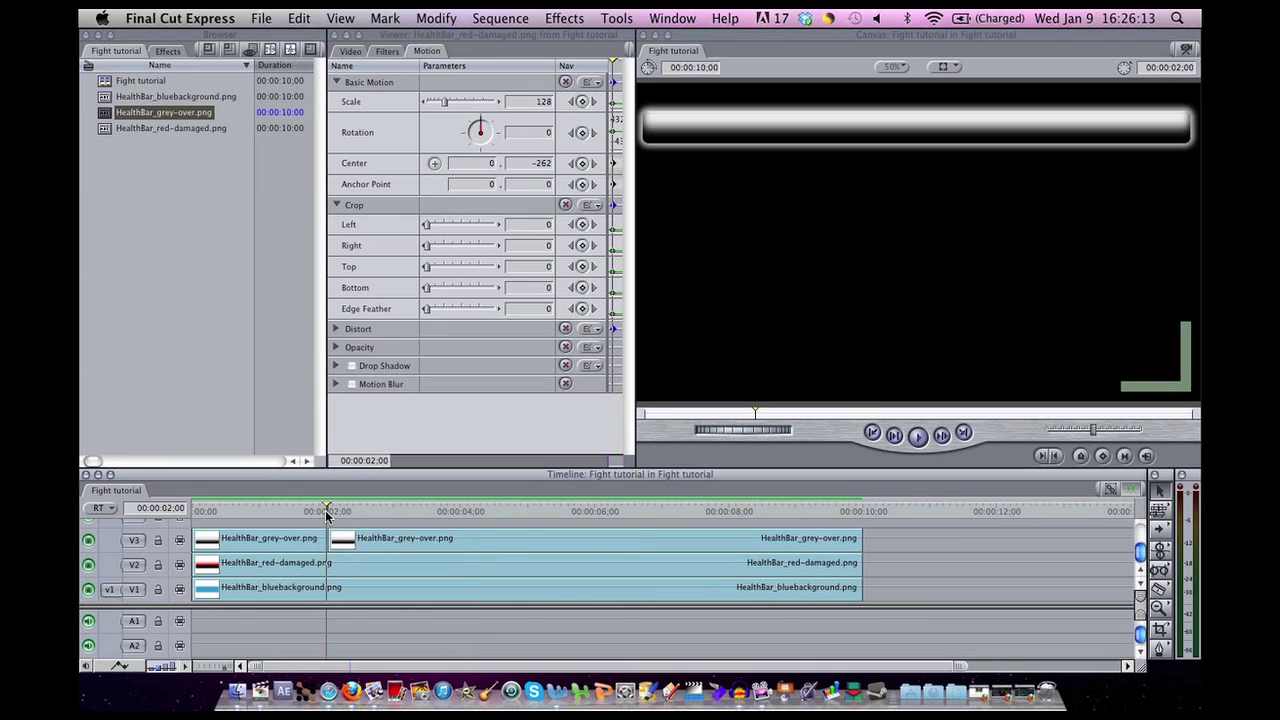
{"action": "key", "text": "Right"}
{"action": "key", "text": "Left"}
{"action": "key", "text": "Right"}
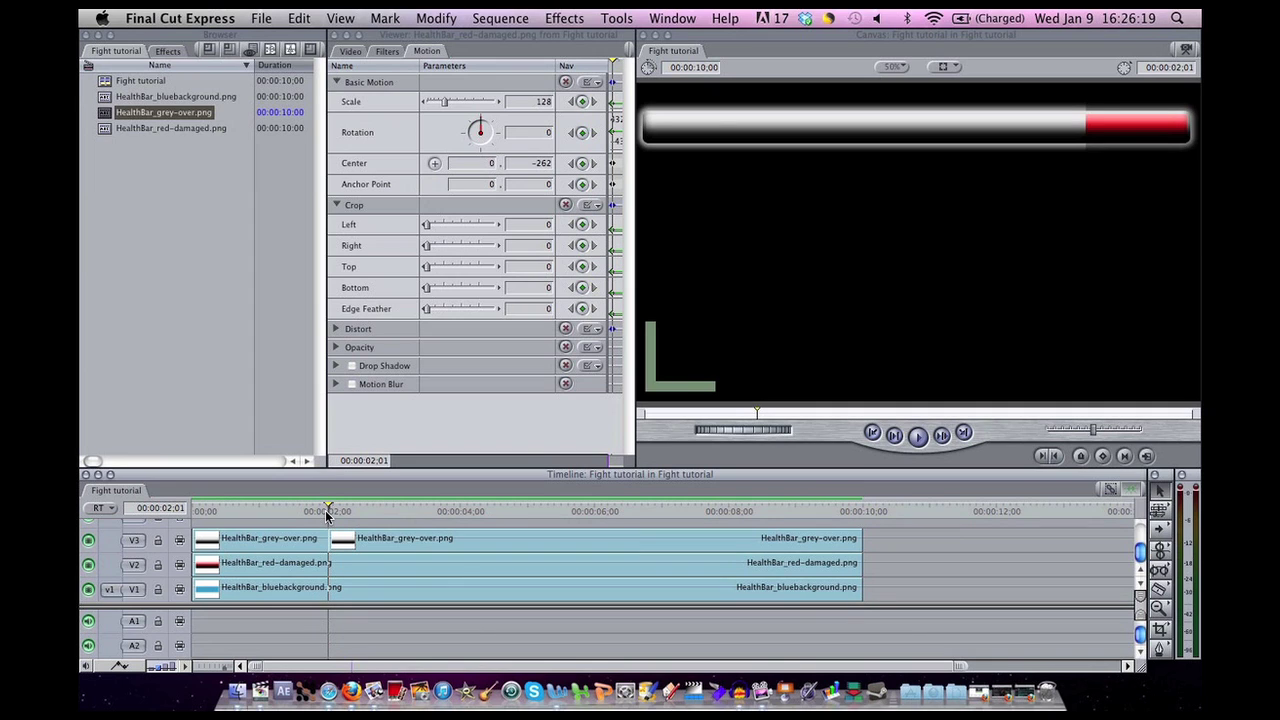
{"action": "key", "text": "Right"}
{"action": "key", "text": "Right"}
{"action": "key", "text": "Right"}
{"action": "key", "text": "Right"}
{"action": "key", "text": "Right"}
{"action": "key", "text": "Right"}
{"action": "key", "text": "Right"}
{"action": "key", "text": "Right"}
{"action": "key", "text": "Right"}
{"action": "key", "text": "Right"}
{"action": "key", "text": "Right"}
{"action": "key", "text": "Right"}
{"action": "key", "text": "Right"}
{"action": "key", "text": "Right"}
{"action": "key", "text": "Right"}
{"action": "key", "text": "Right"}
{"action": "key", "text": "Right"}
{"action": "key", "text": "Right"}
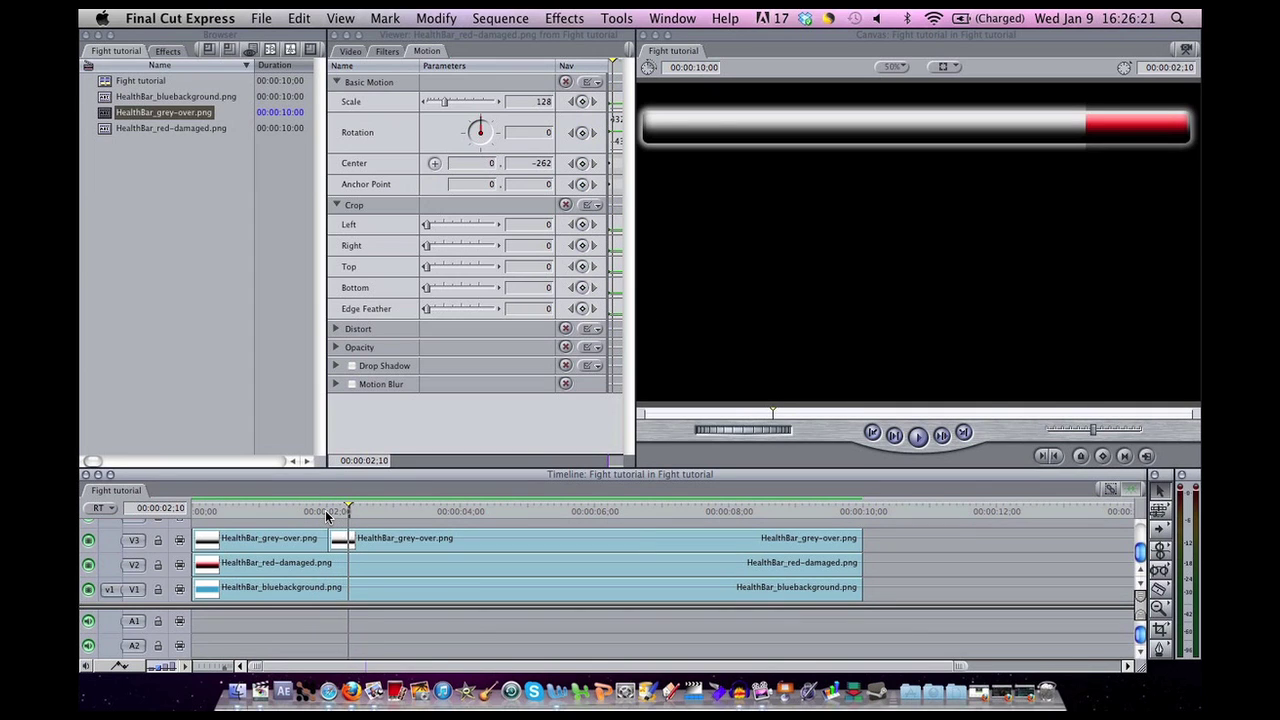
{"action": "key", "text": "Right"}
{"action": "key", "text": "Right"}
{"action": "key", "text": "Right"}
{"action": "key", "text": "Right"}
{"action": "key", "text": "Right"}
{"action": "key", "text": "Right"}
{"action": "key", "text": "Right"}
{"action": "key", "text": "Right"}
{"action": "key", "text": "Right"}
{"action": "key", "text": "Right"}
{"action": "key", "text": "Right"}
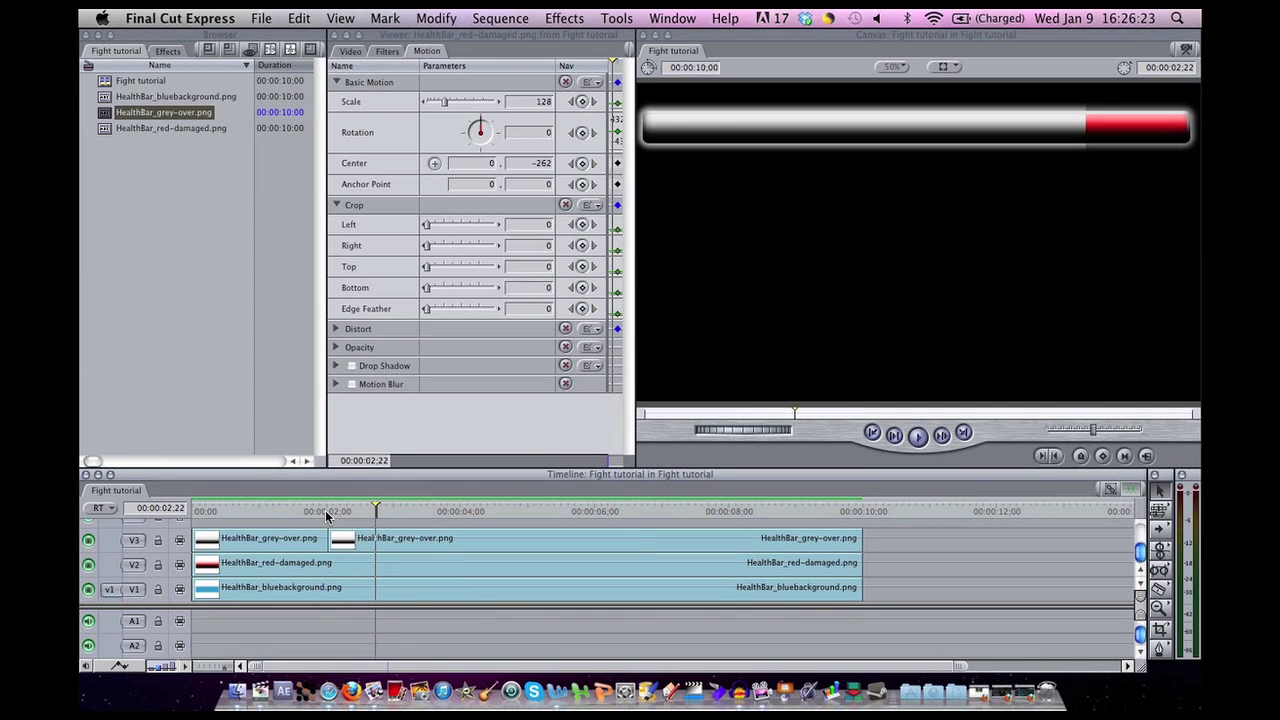
{"action": "key", "text": "Right"}
{"action": "key", "text": "Right"}
{"action": "key", "text": "Right"}
{"action": "key", "text": "Right"}
{"action": "key", "text": "Right"}
{"action": "key", "text": "Right"}
{"action": "key", "text": "Right"}
{"action": "key", "text": "Right"}
{"action": "key", "text": "Right"}
{"action": "key", "text": "Right"}
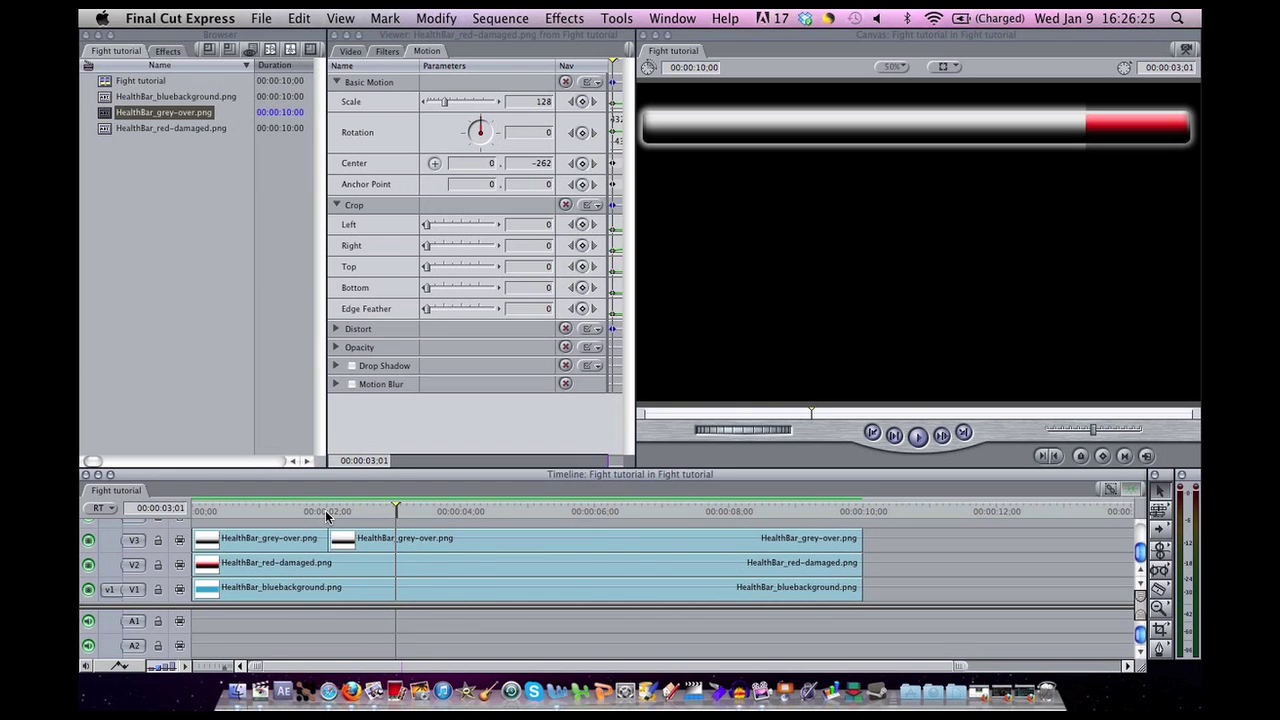
{"action": "key", "text": "Right"}
{"action": "key", "text": "Right"}
{"action": "key", "text": "Right"}
{"action": "key", "text": "Right"}
{"action": "key", "text": "Right"}
{"action": "key", "text": "Right"}
{"action": "key", "text": "Right"}
{"action": "key", "text": "Right"}
{"action": "key", "text": "Right"}
{"action": "key", "text": "Right"}
{"action": "key", "text": "Right"}
{"action": "key", "text": "Right"}
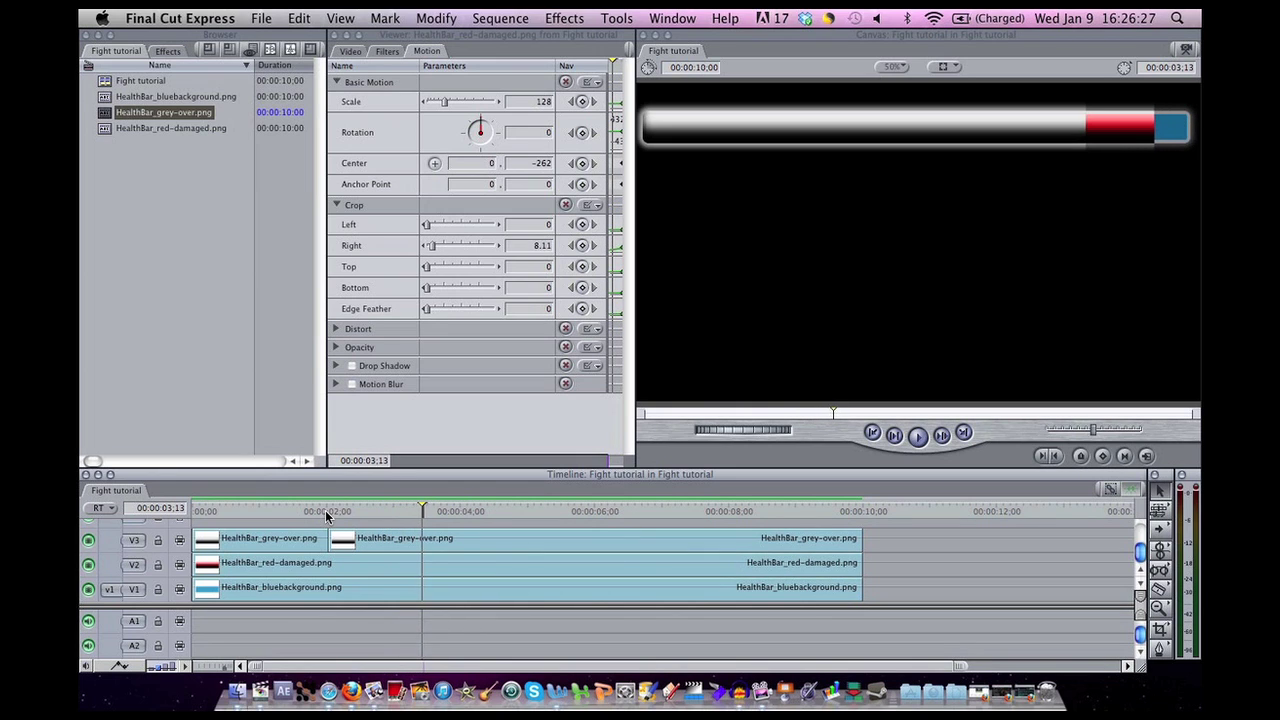
{"action": "key", "text": "Right"}
{"action": "key", "text": "Right"}
{"action": "key", "text": "Right"}
{"action": "key", "text": "Right"}
{"action": "key", "text": "Right"}
{"action": "key", "text": "Right"}
{"action": "key", "text": "Right"}
{"action": "key", "text": "Right"}
{"action": "key", "text": "Right"}
{"action": "key", "text": "Right"}
{"action": "key", "text": "Right"}
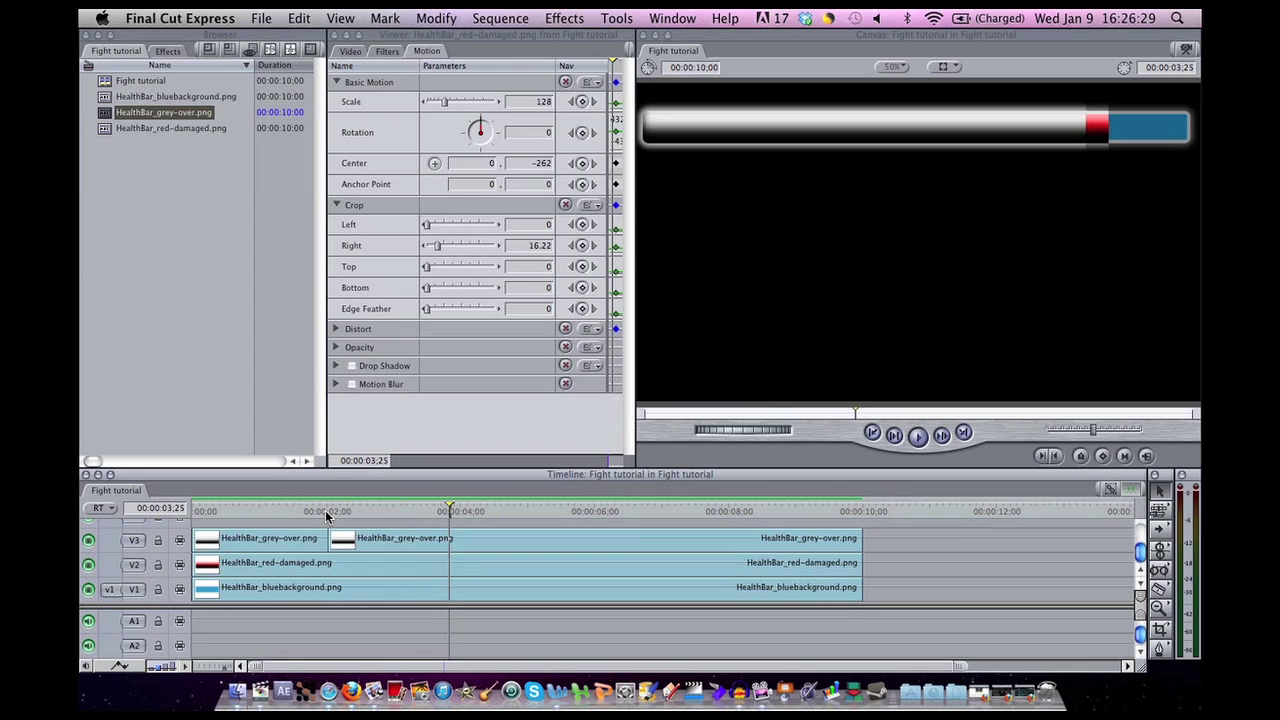